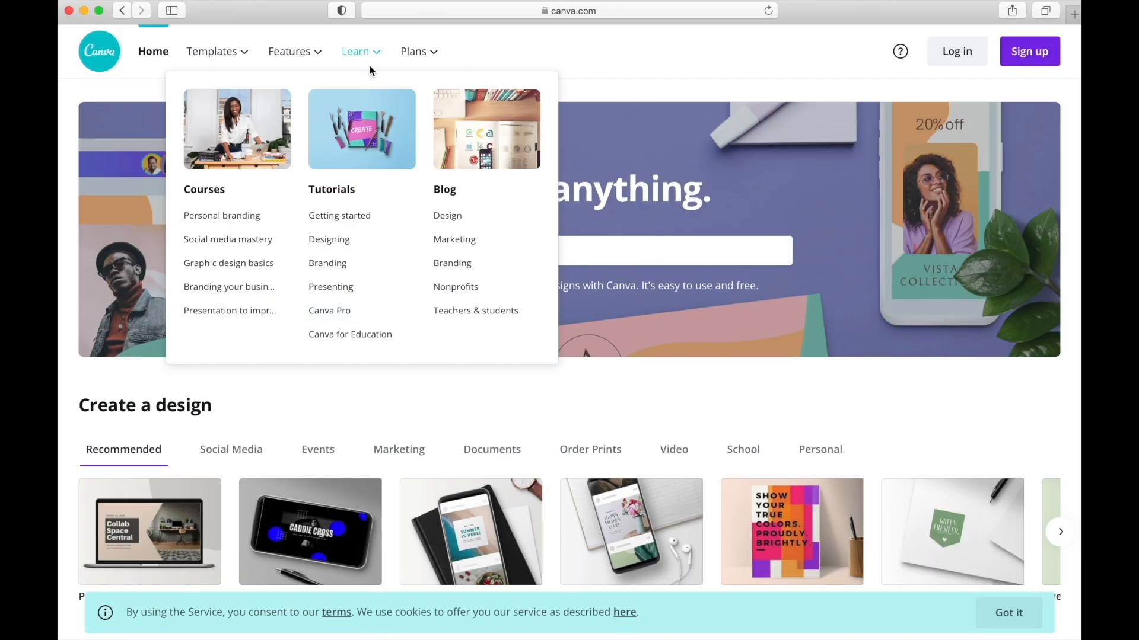
# - Create a new design from the "Language card (1-3yrs)" template in the Team templates folder
pyautogui.moveTo(440, 56)
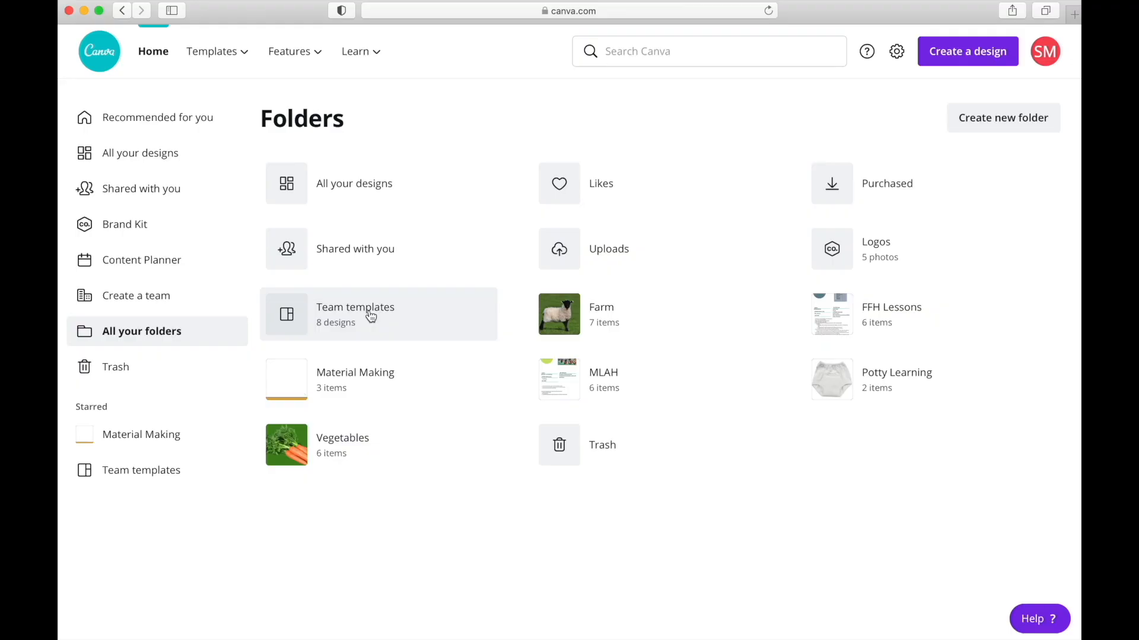
pyautogui.click(371, 316)
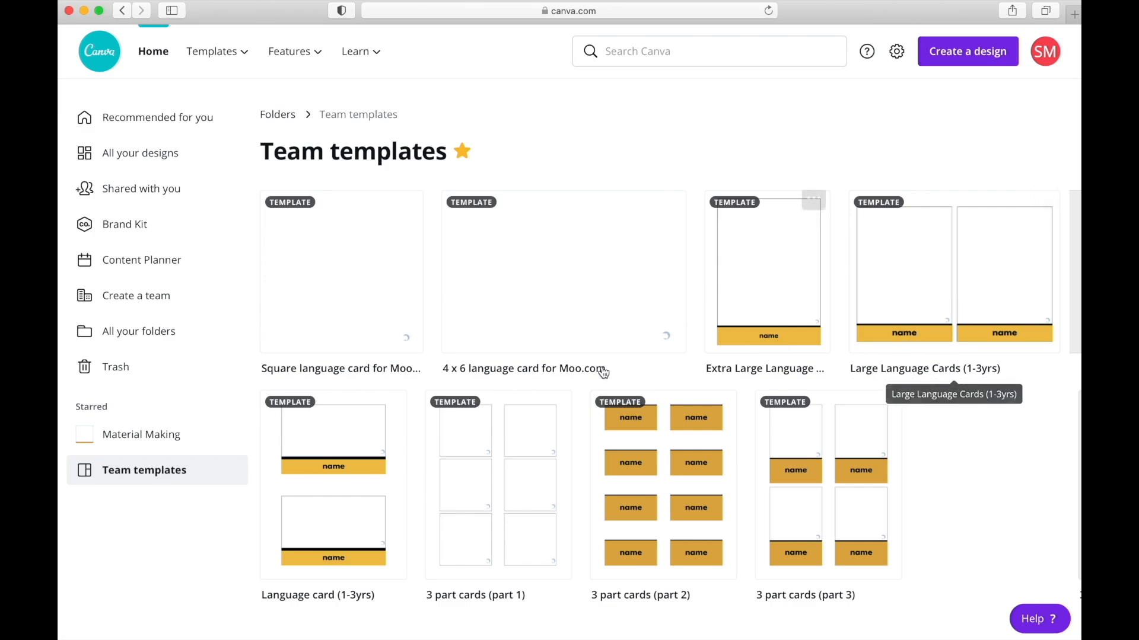
pyautogui.scroll(-2, 325, 463)
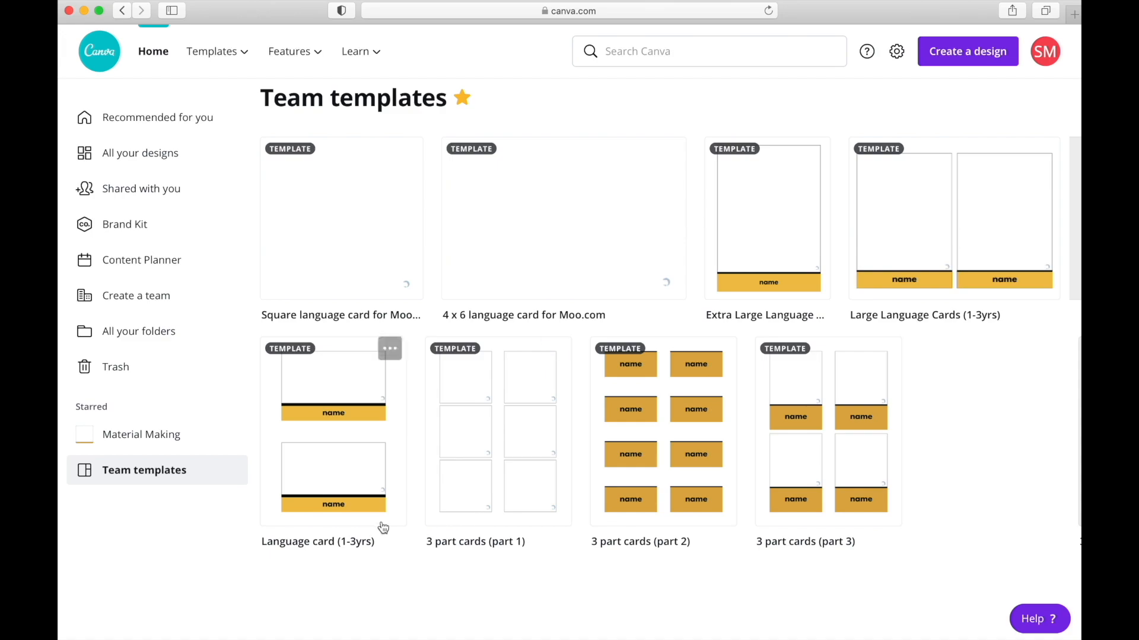
pyautogui.click(338, 487)
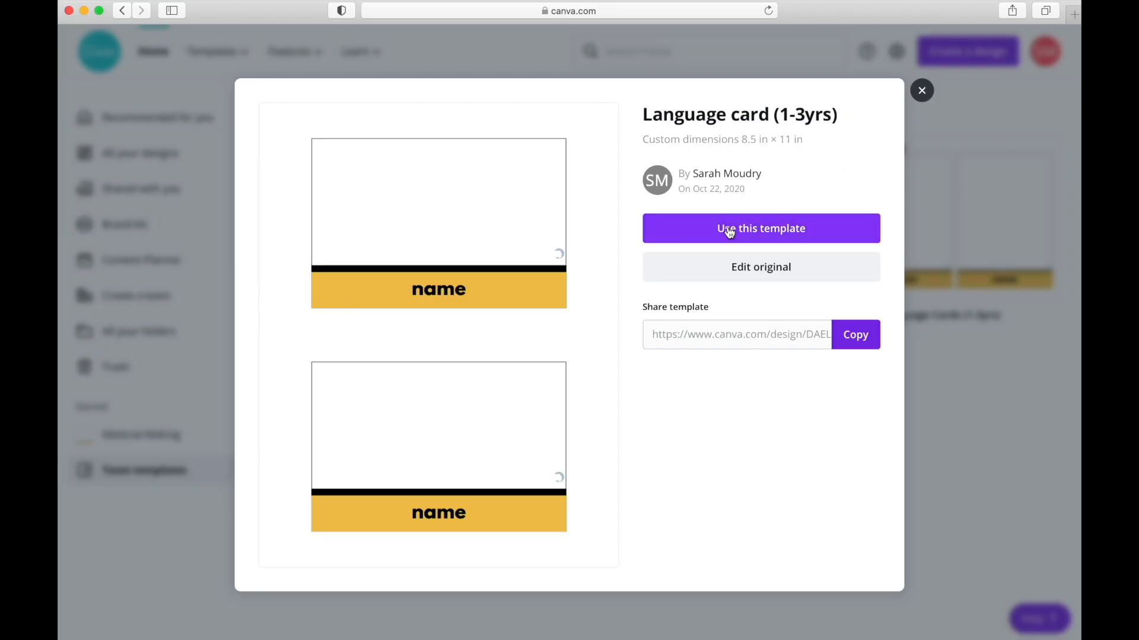
pyautogui.click(757, 232)
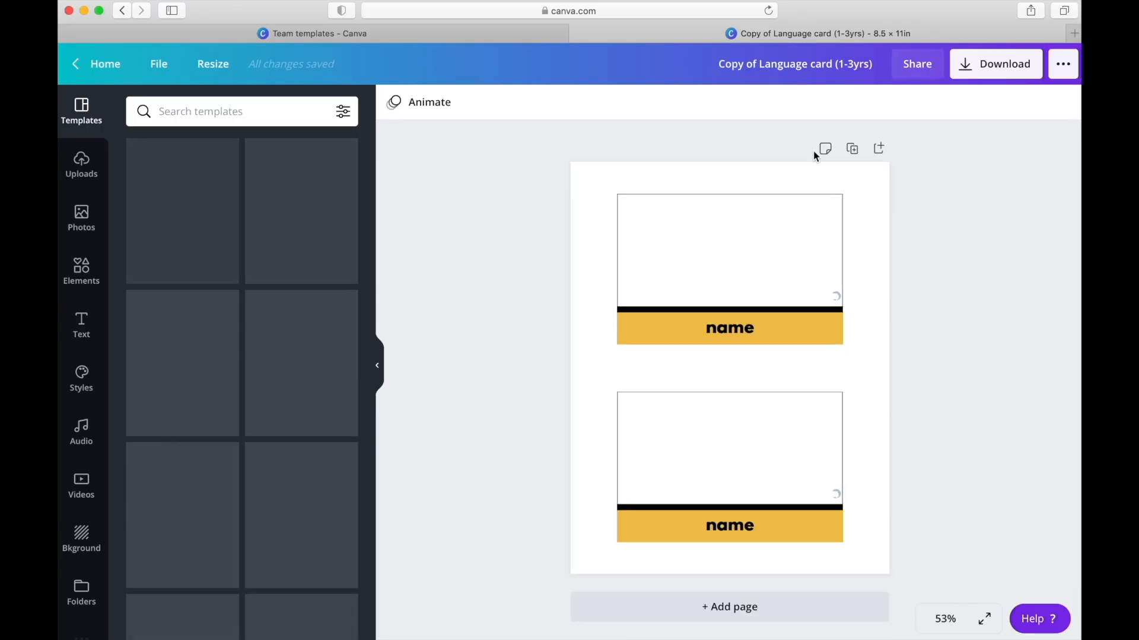
# - Rename the design copy as "farm animals"
pyautogui.click(769, 65)
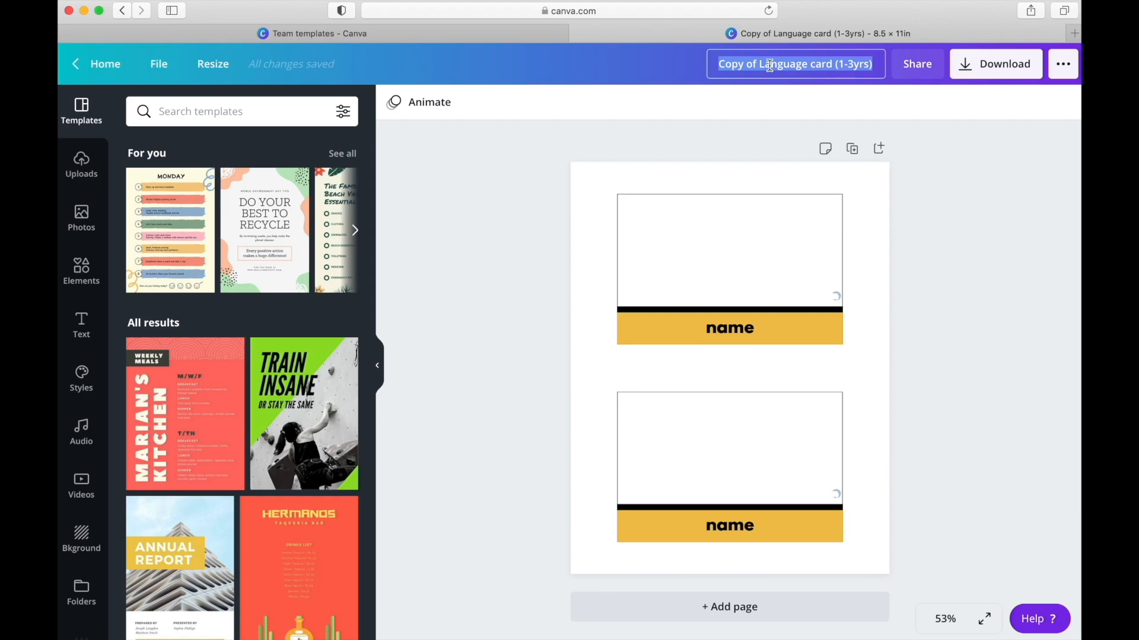
pyautogui.write('farm anim')
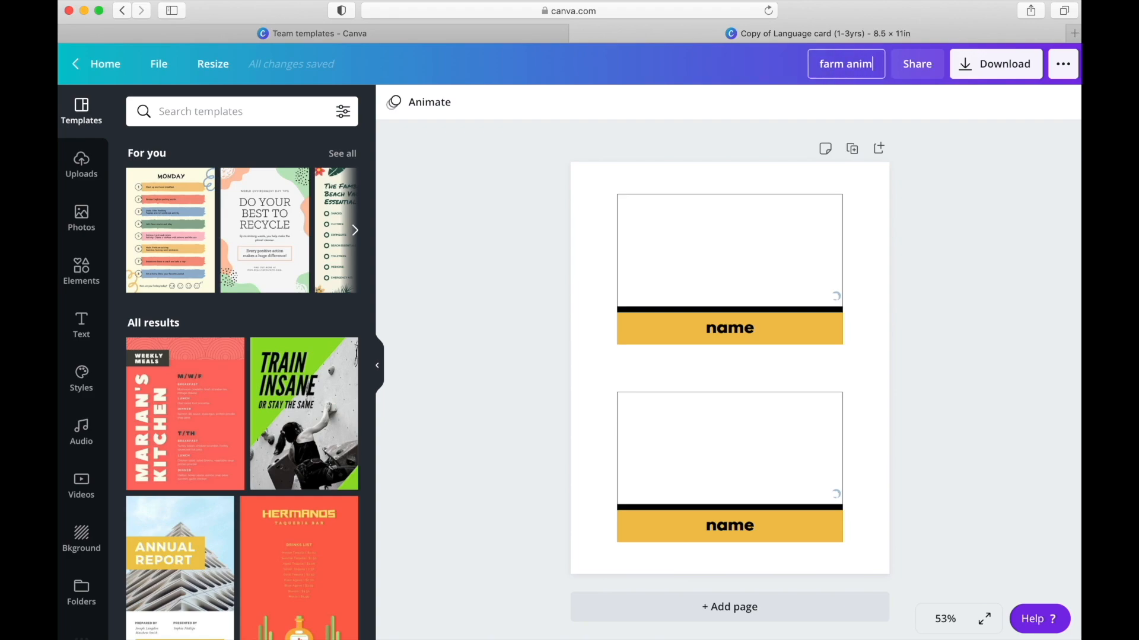
pyautogui.write('als')
pyautogui.click(752, 68)
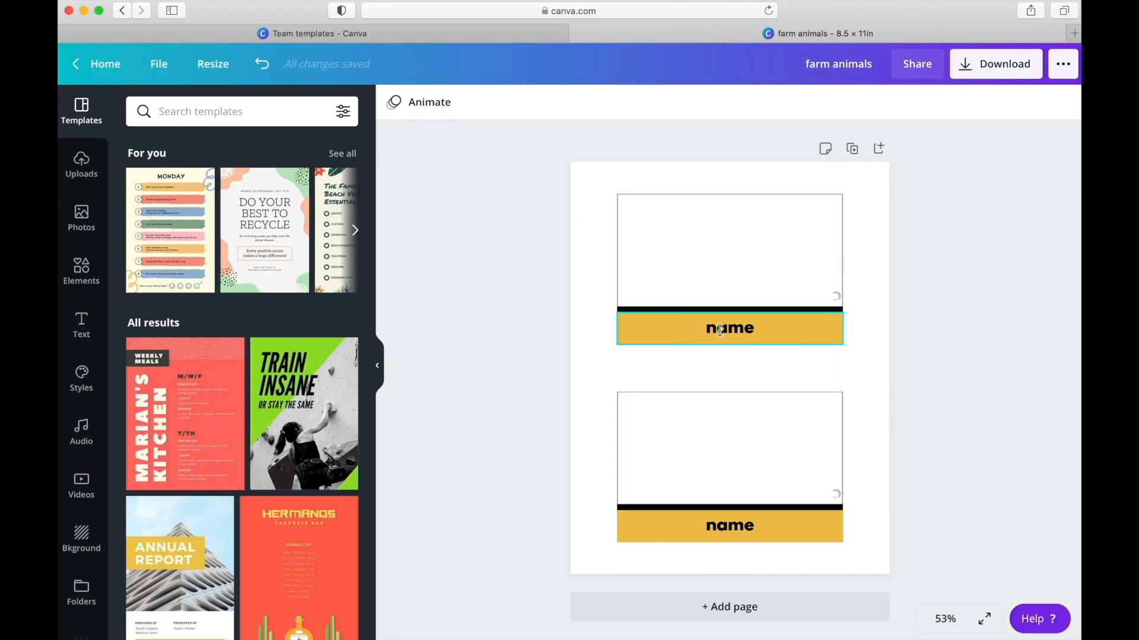
# - Change the name band of the upper card to a custom light blue, #4DC0F1
pyautogui.click(634, 335)
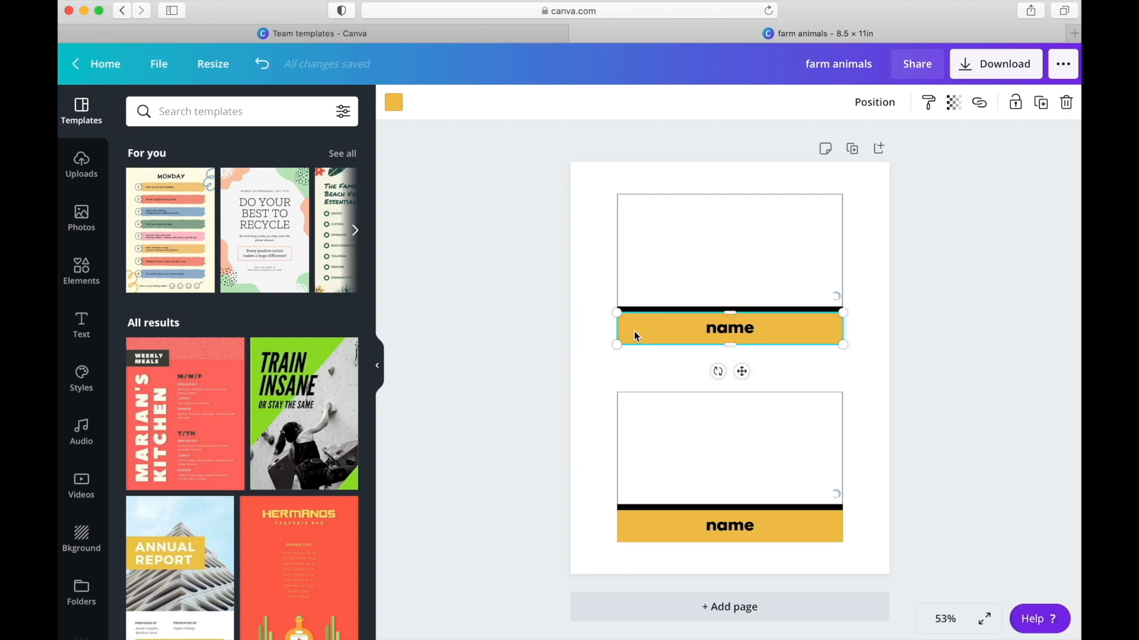
pyautogui.click(394, 105)
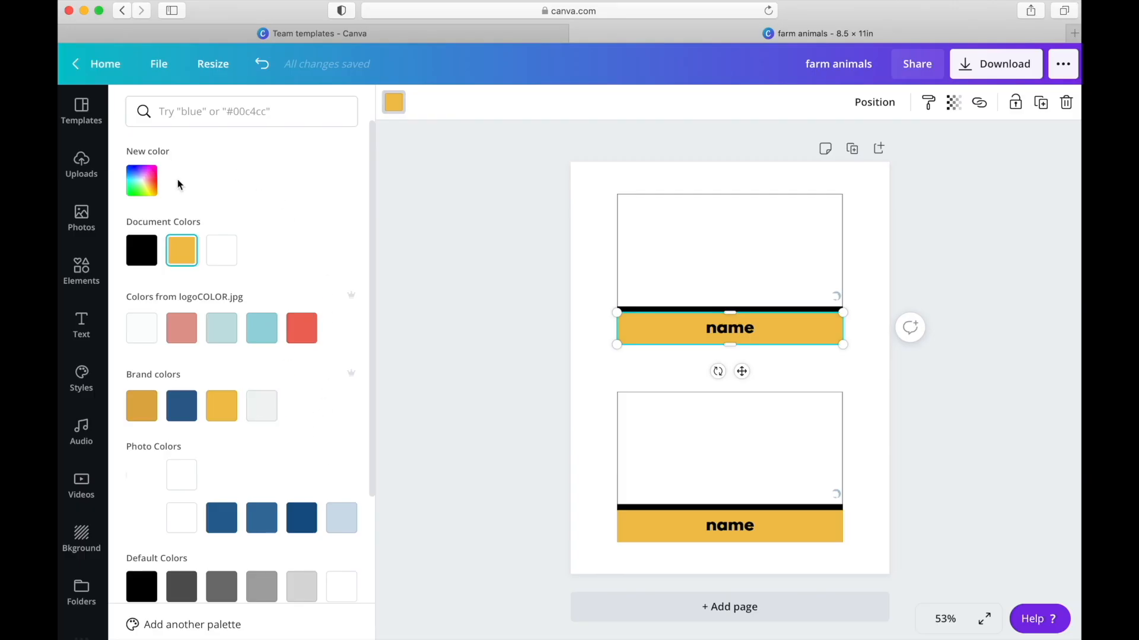
pyautogui.click(146, 181)
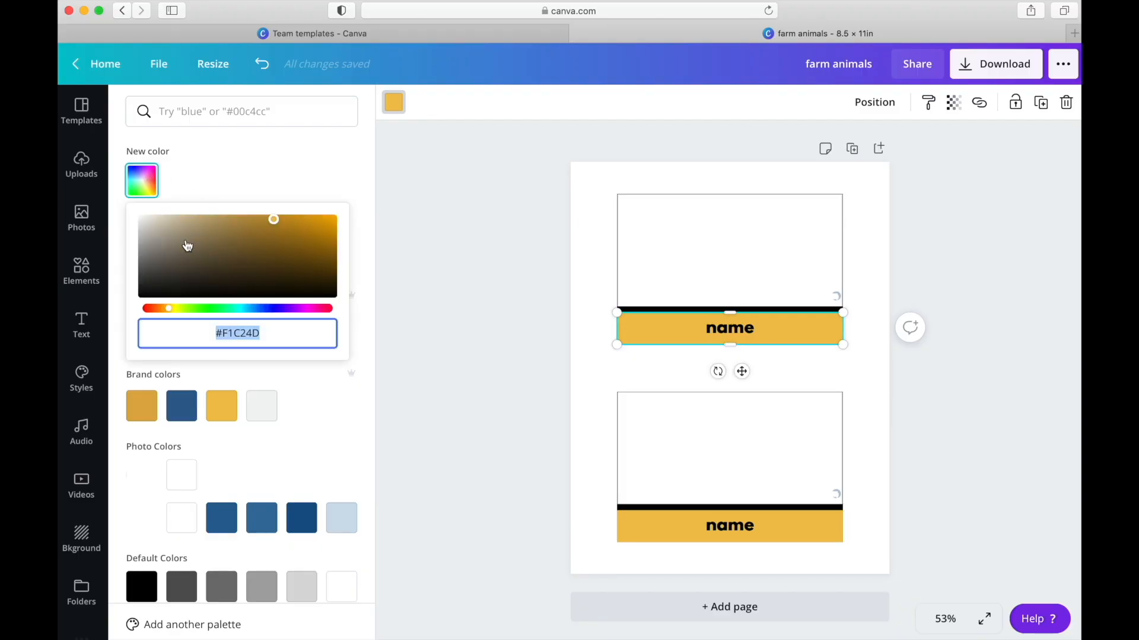
pyautogui.click(169, 313)
pyautogui.moveTo(169, 314); pyautogui.dragTo(246, 302)
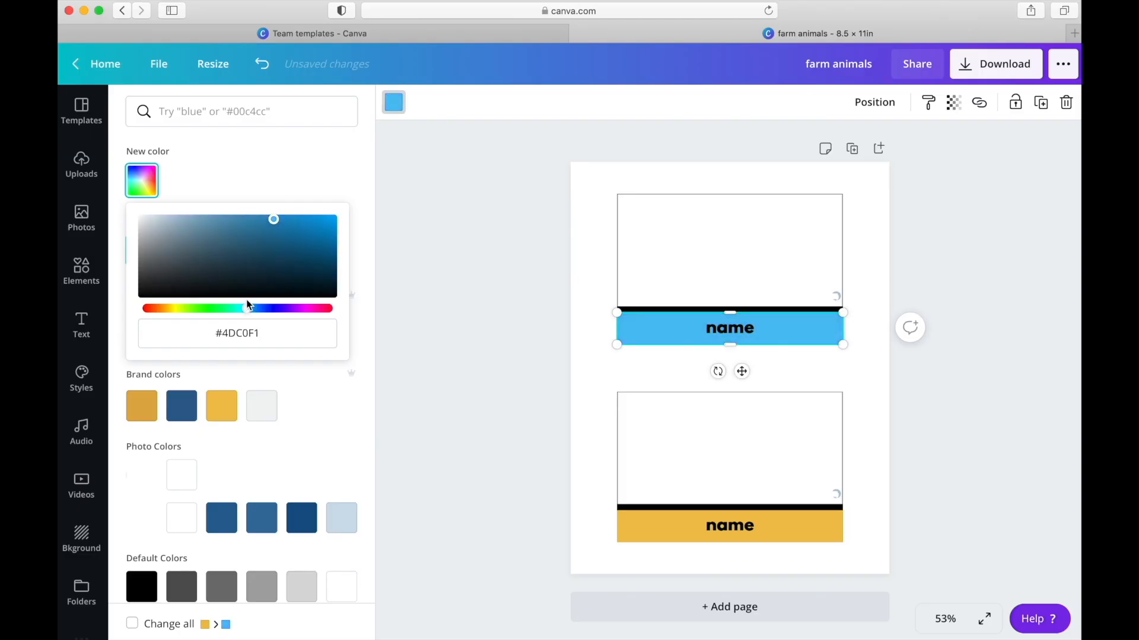
pyautogui.click(271, 194)
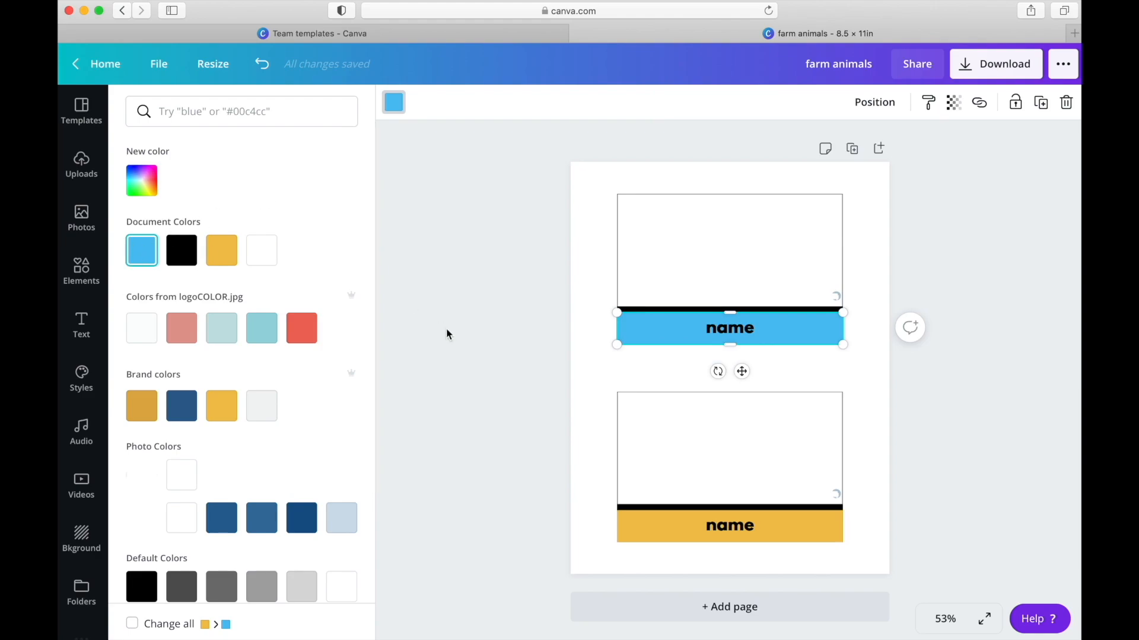
# - Recolor the lower card's name band with the light blue already used in the document
pyautogui.click(650, 533)
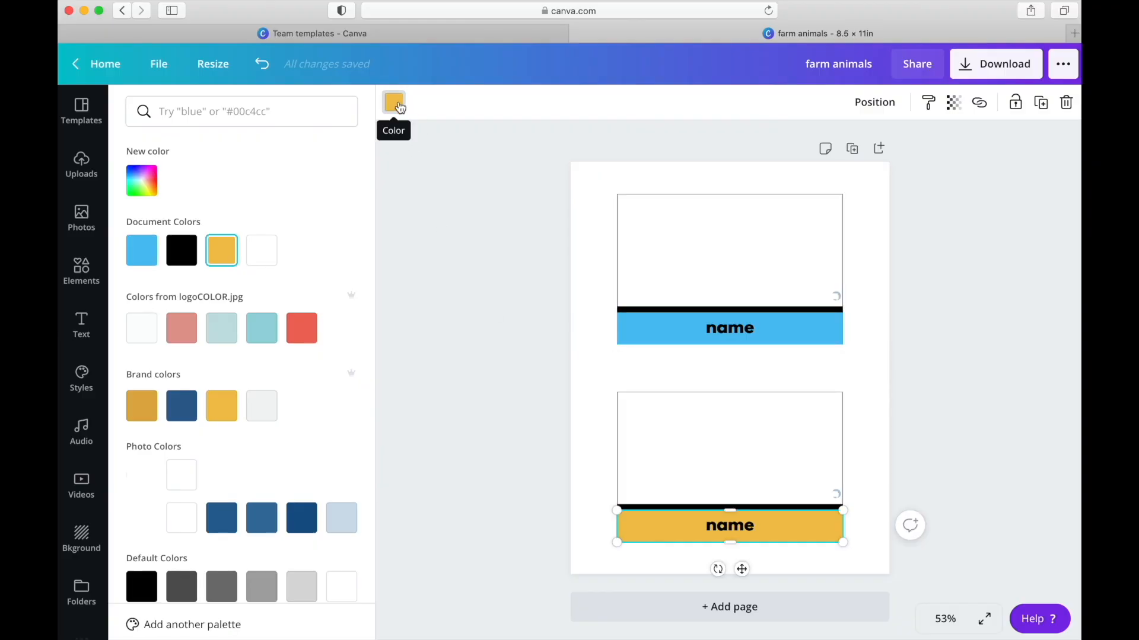
pyautogui.click(394, 104)
pyautogui.click(394, 104)
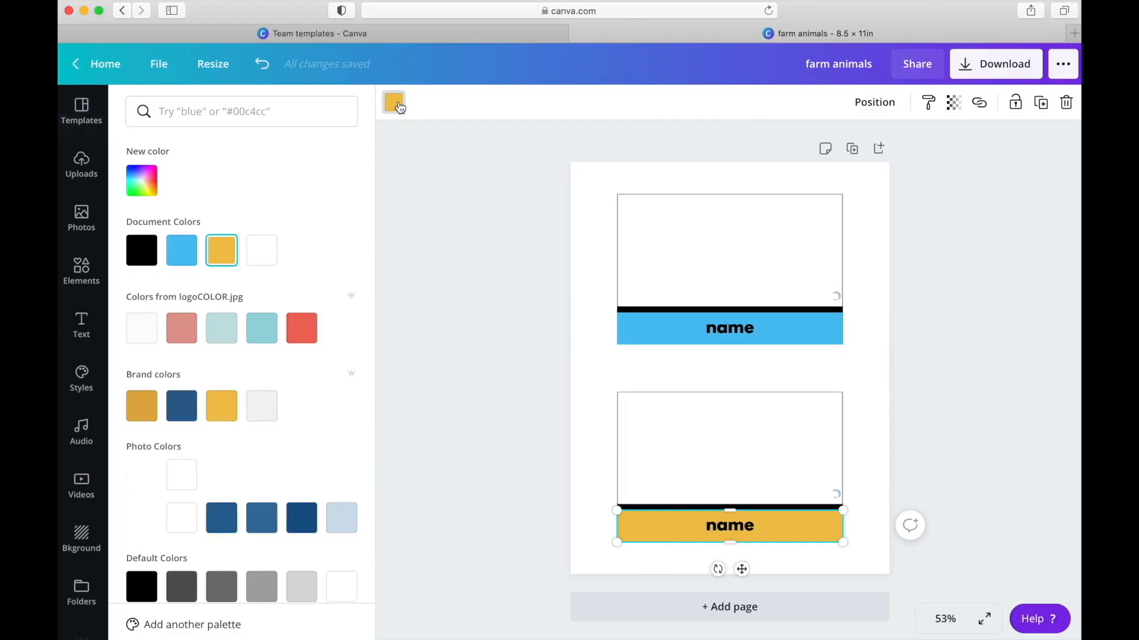
pyautogui.click(183, 254)
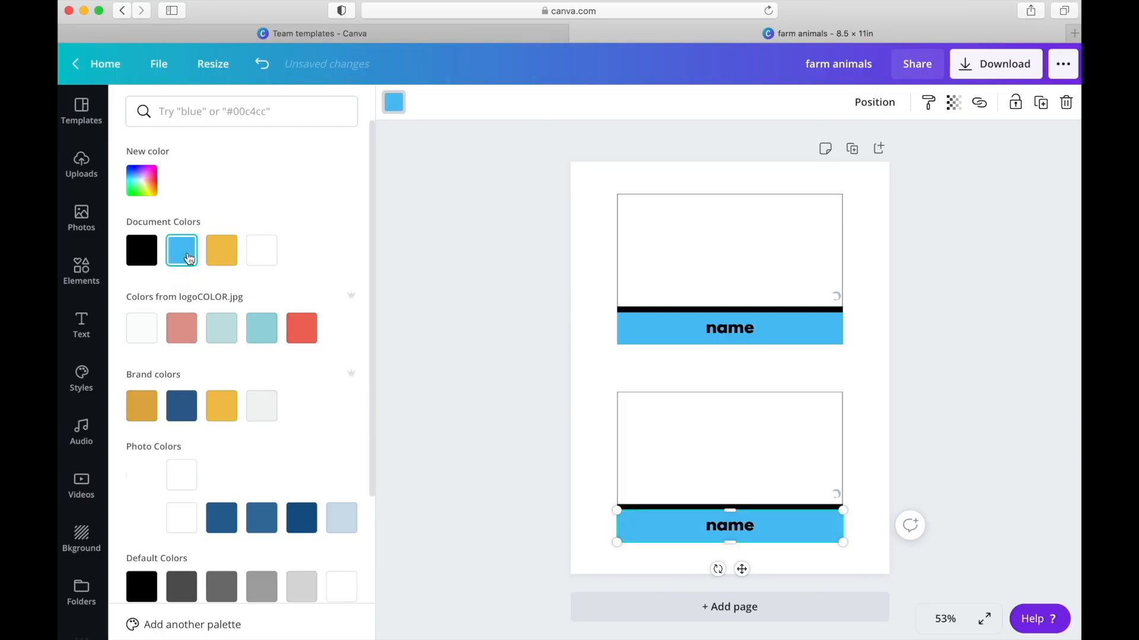
pyautogui.click(680, 353)
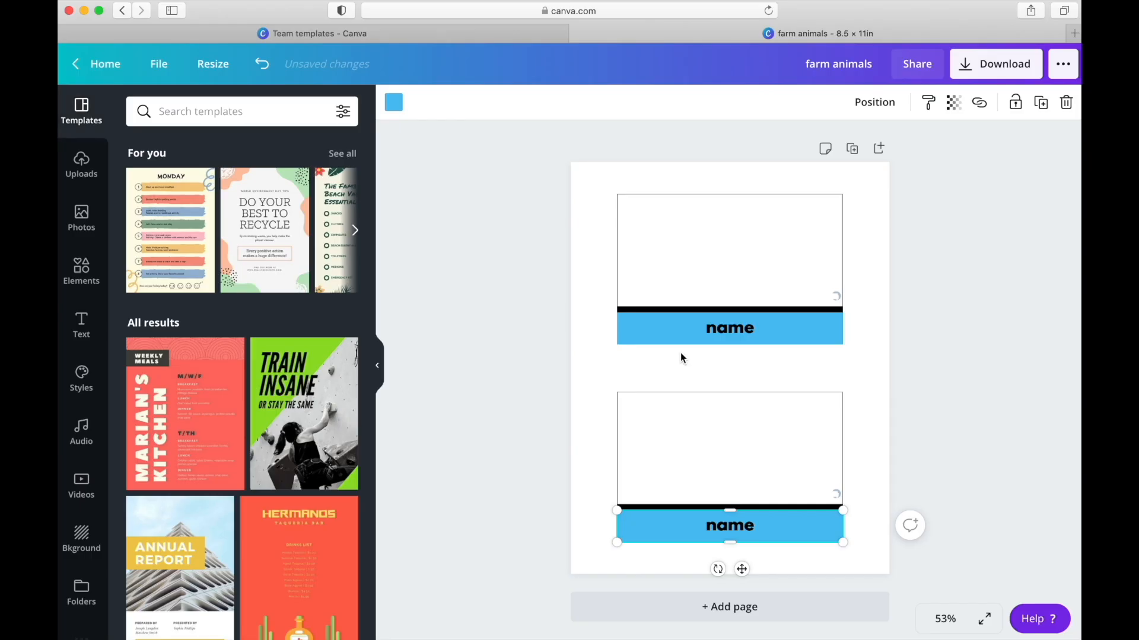
# - Change the color of the whole word "name" on the upper card to white
pyautogui.doubleClick(732, 330)
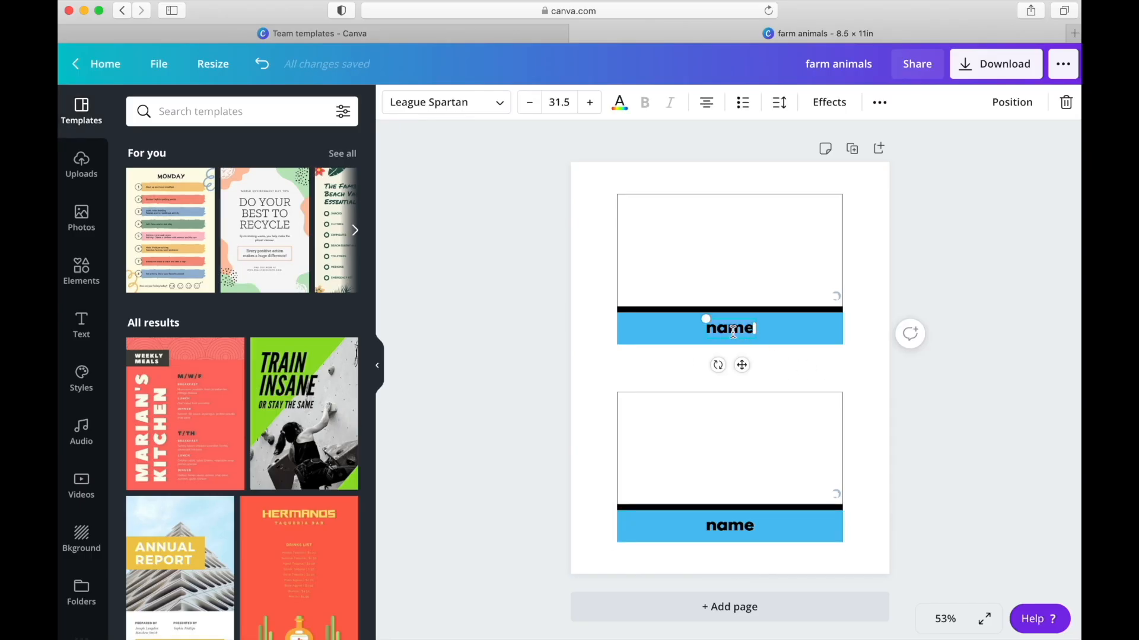
pyautogui.doubleClick(717, 326)
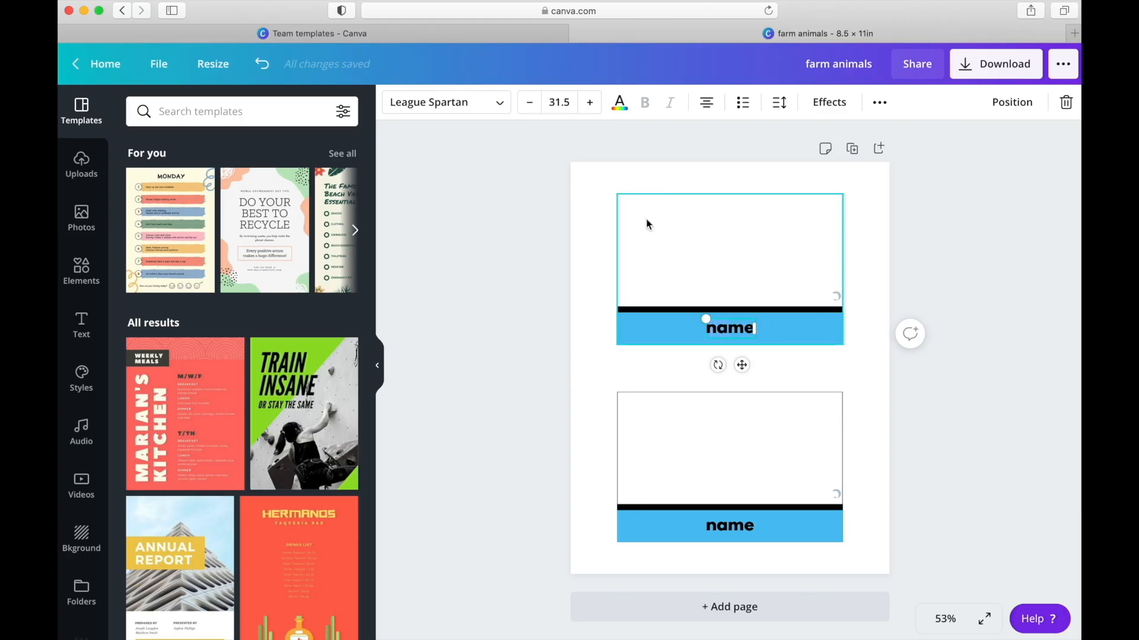
pyautogui.click(619, 107)
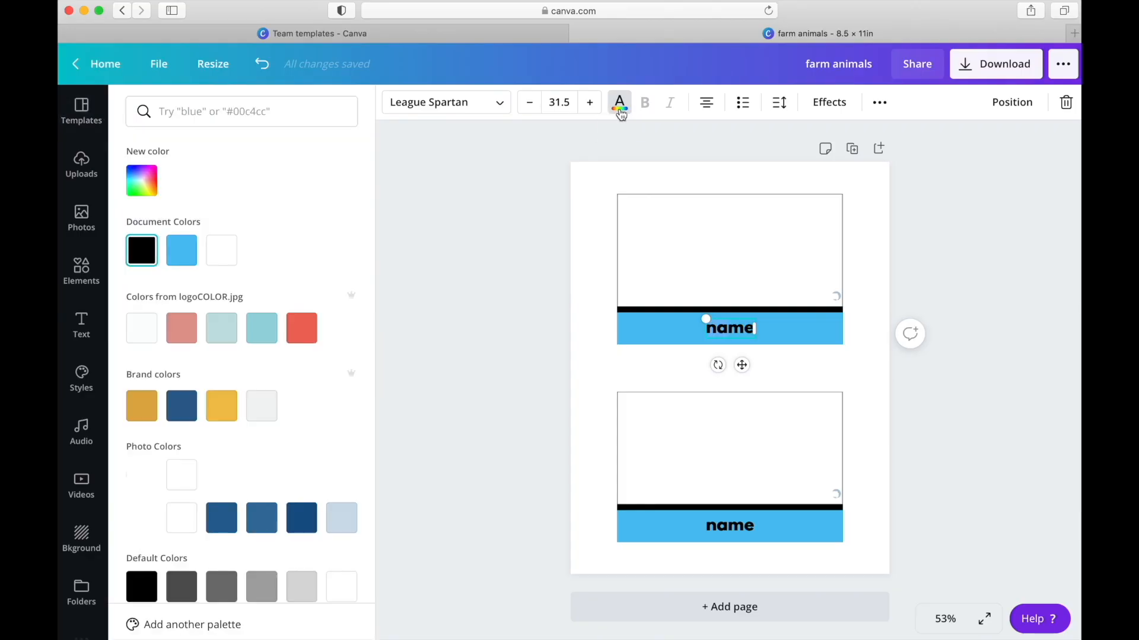
pyautogui.click(219, 254)
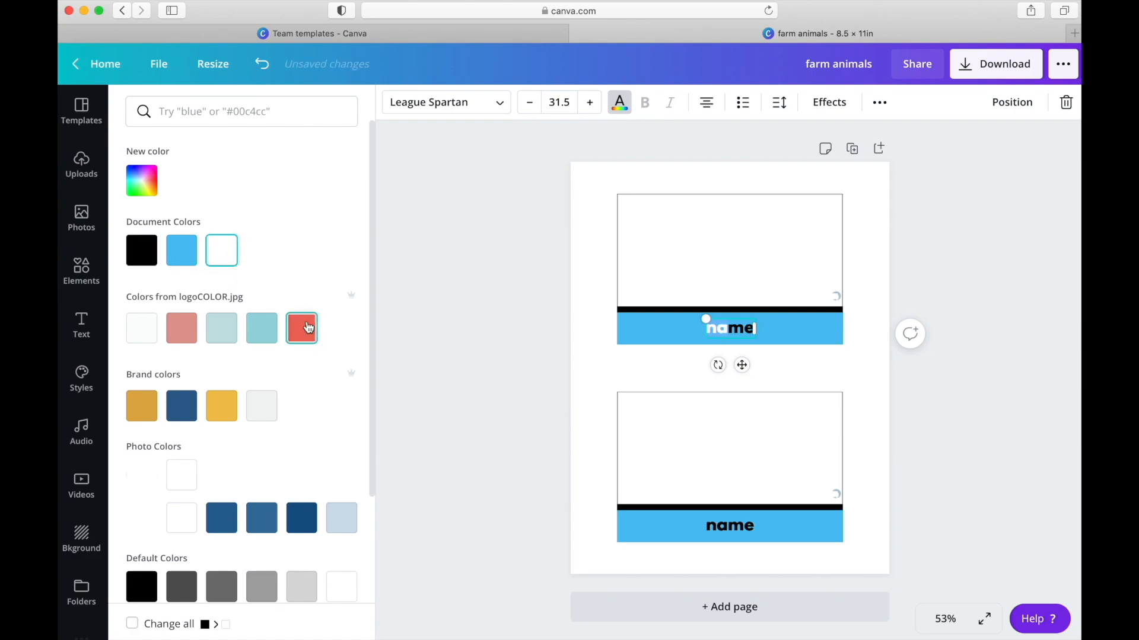
pyautogui.doubleClick(752, 329)
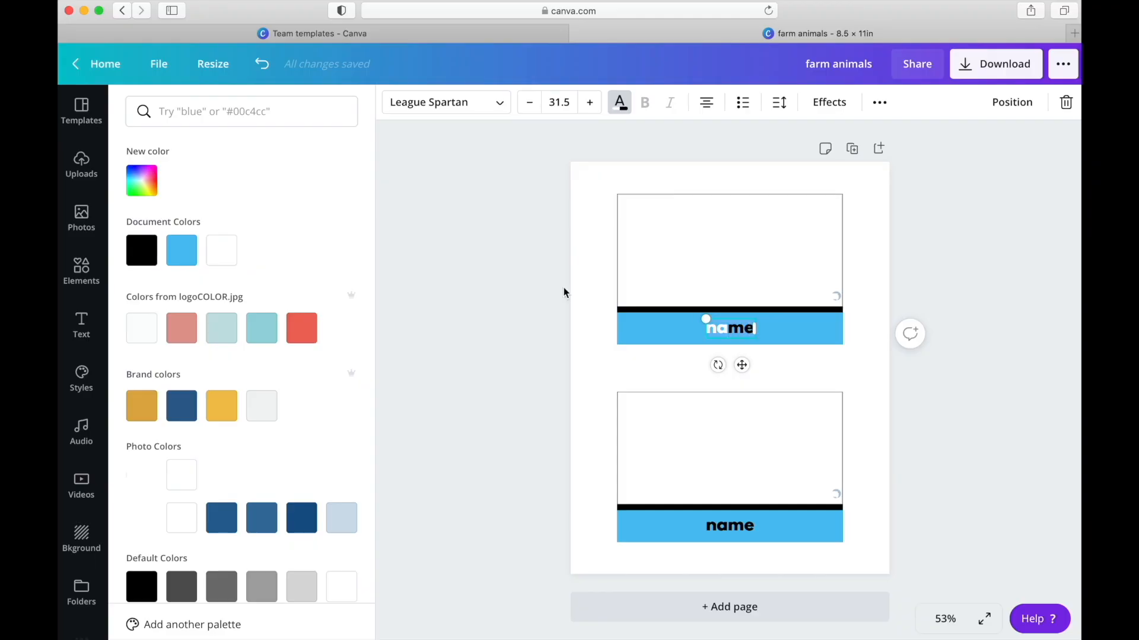
pyautogui.click(224, 251)
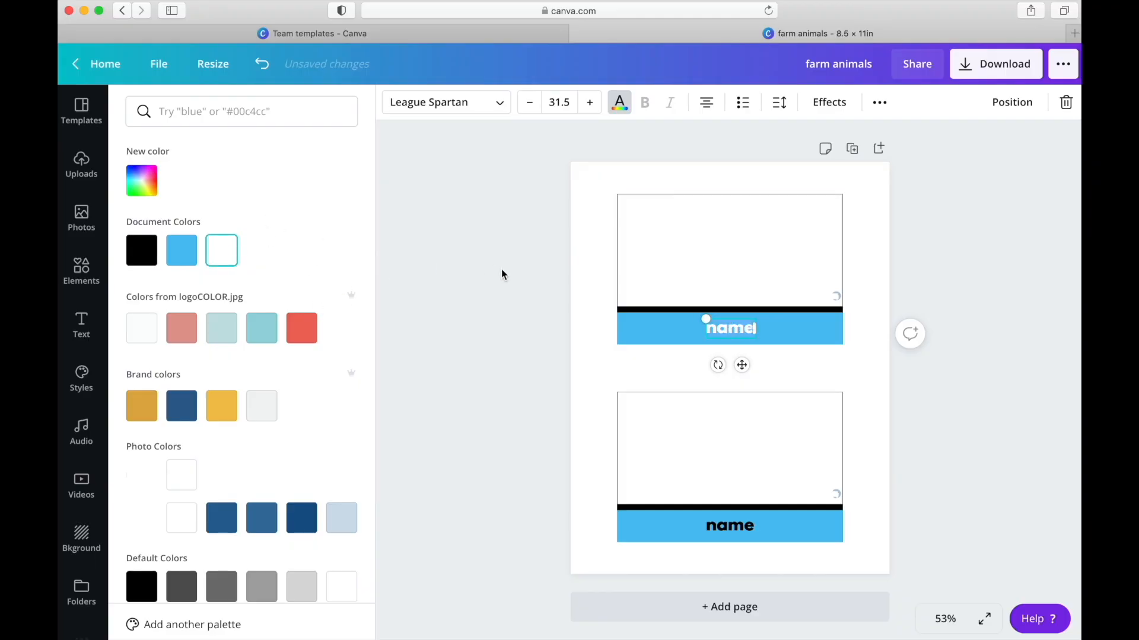
# - Set the upper card's "name" text back to black and deselect it
pyautogui.click(639, 337)
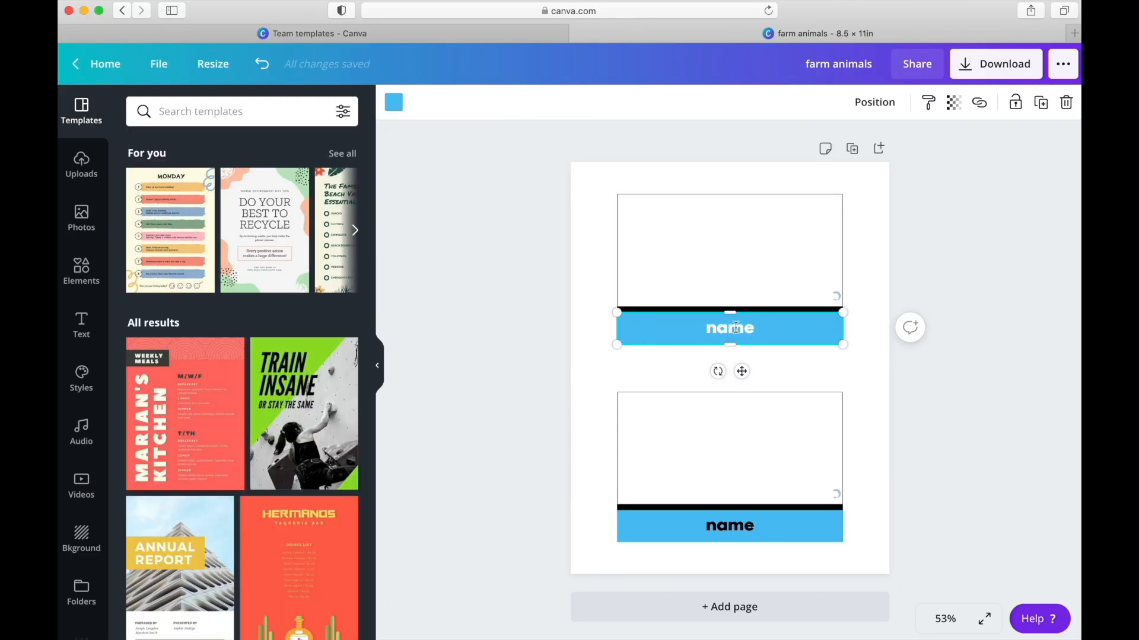
pyautogui.doubleClick(752, 328)
pyautogui.moveTo(752, 328)
pyautogui.mouseDown()
pyautogui.moveTo(686, 328)
pyautogui.moveTo(748, 329)
pyautogui.mouseUp()
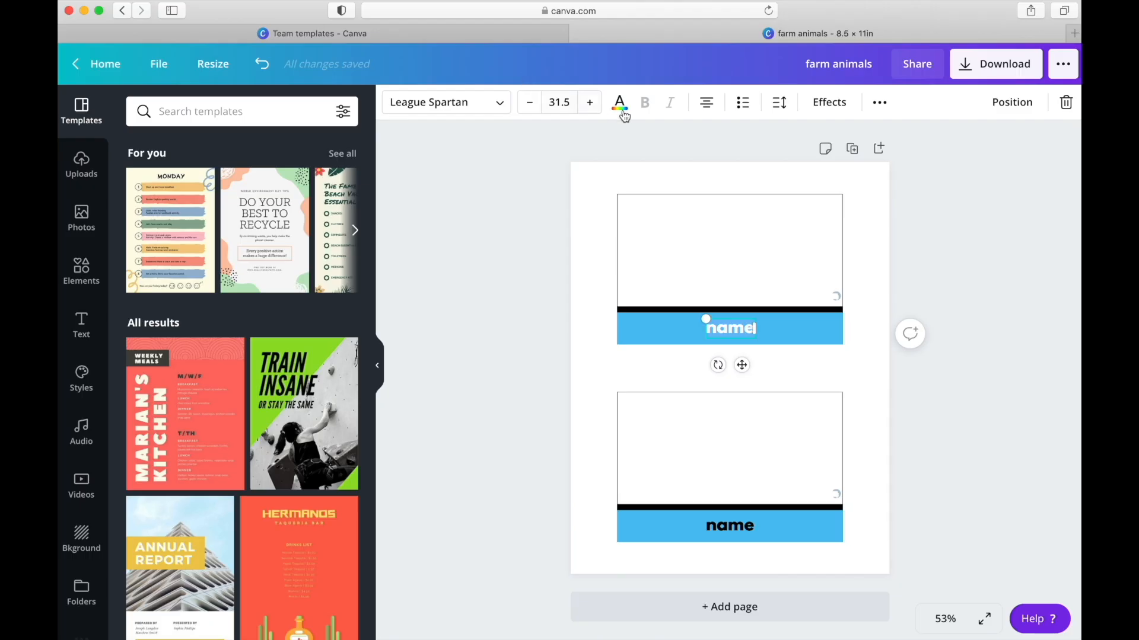
pyautogui.click(619, 104)
pyautogui.click(140, 256)
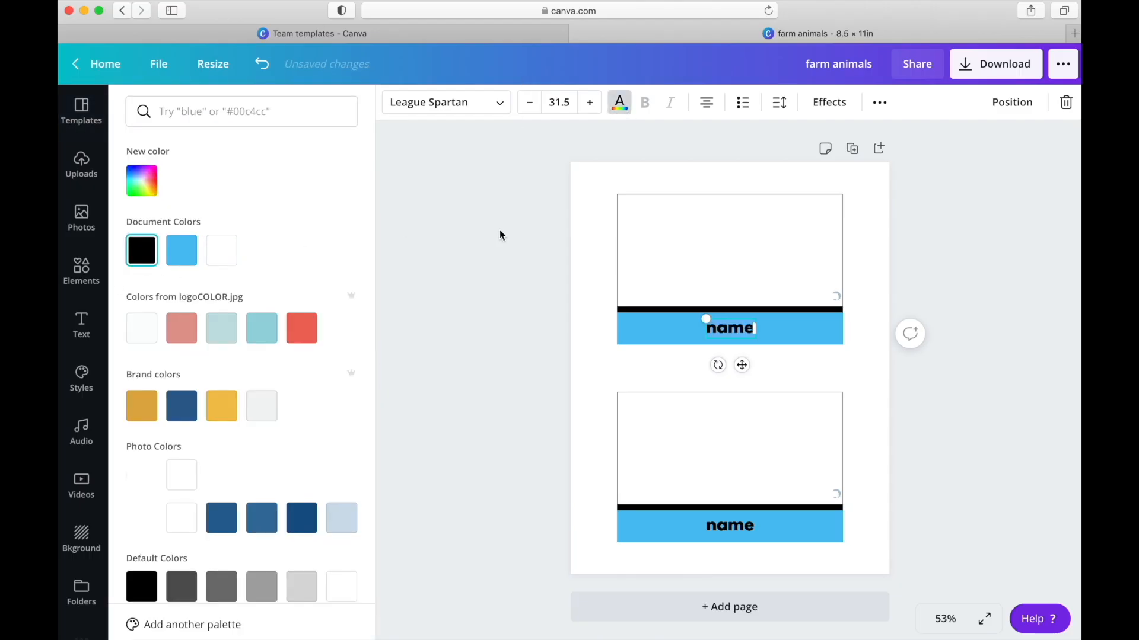
pyautogui.press('Escape')
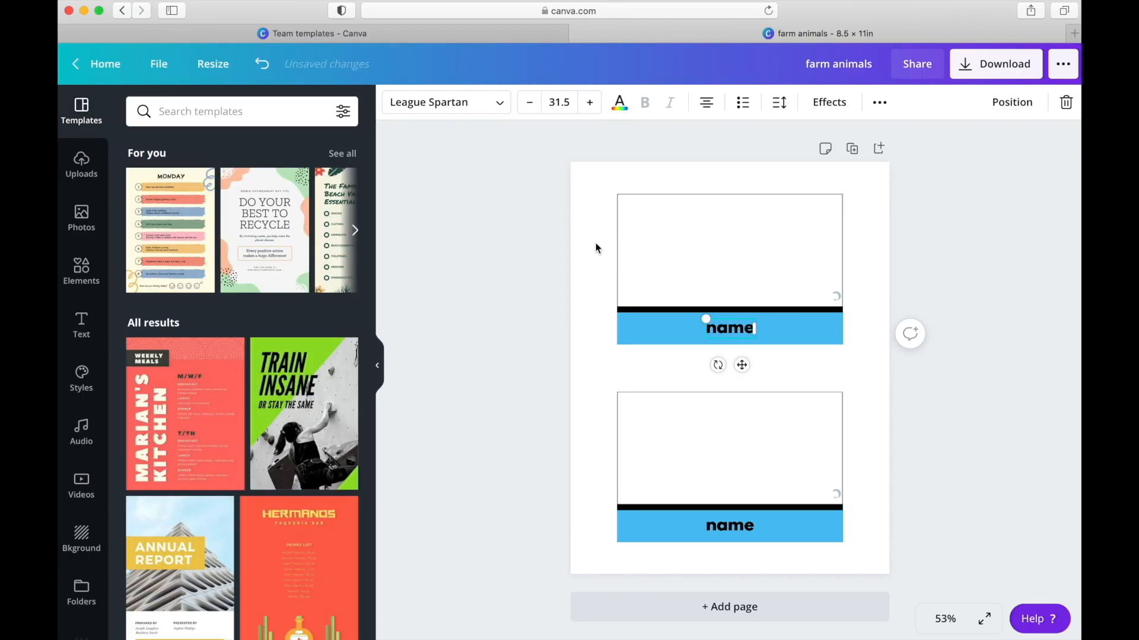
pyautogui.click(595, 249)
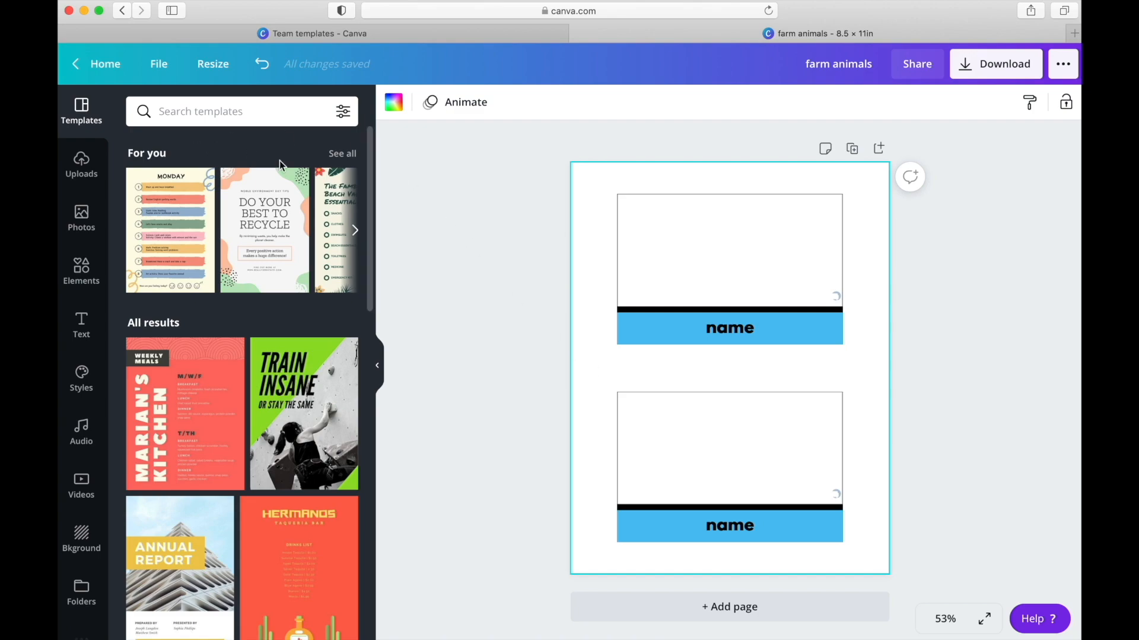
# - Look through the uploaded images and the sources from which new media can be uploaded
pyautogui.click(83, 166)
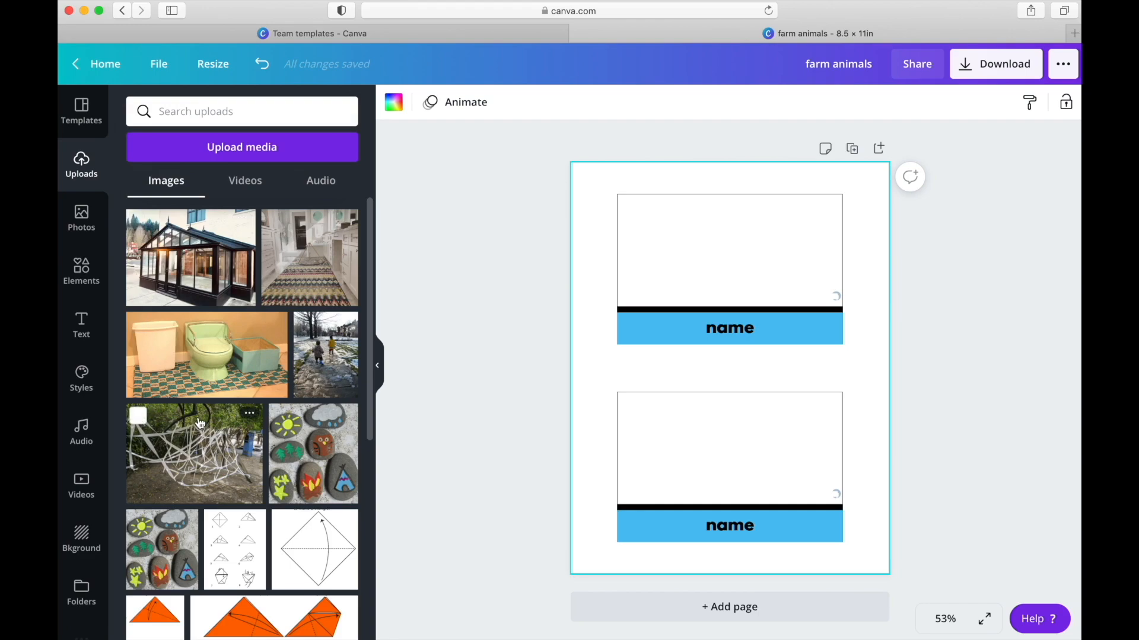
pyautogui.scroll(-1, 200, 423)
pyautogui.scroll(-2, 200, 423)
pyautogui.scroll(4, 199, 423)
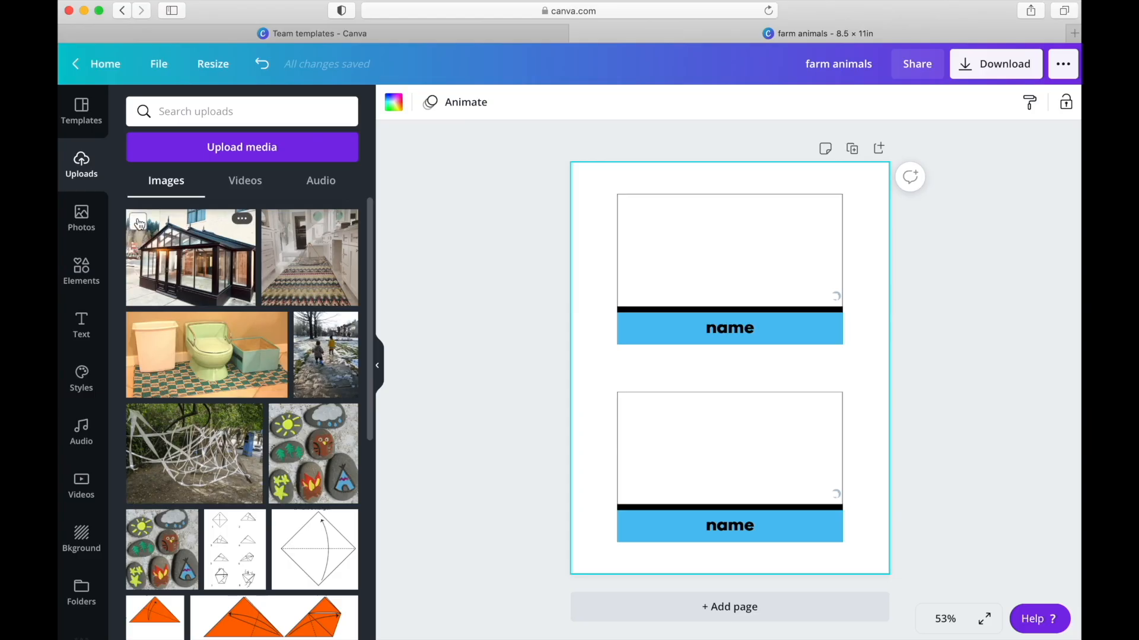
pyautogui.click(227, 156)
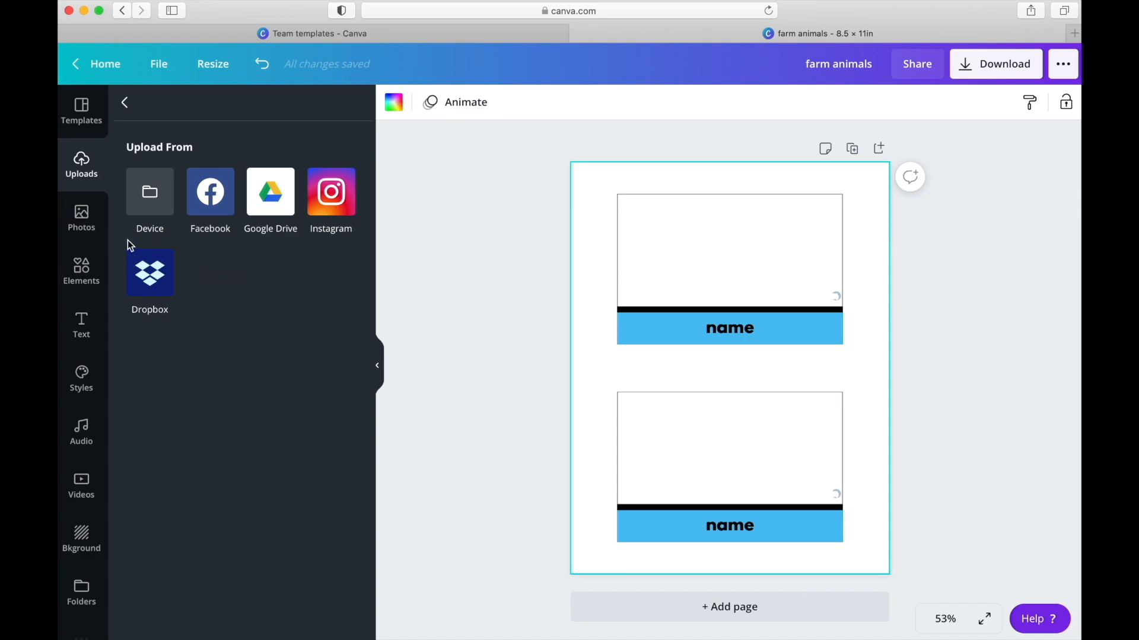
# - Search the stock photos for "farm animals"
pyautogui.click(83, 232)
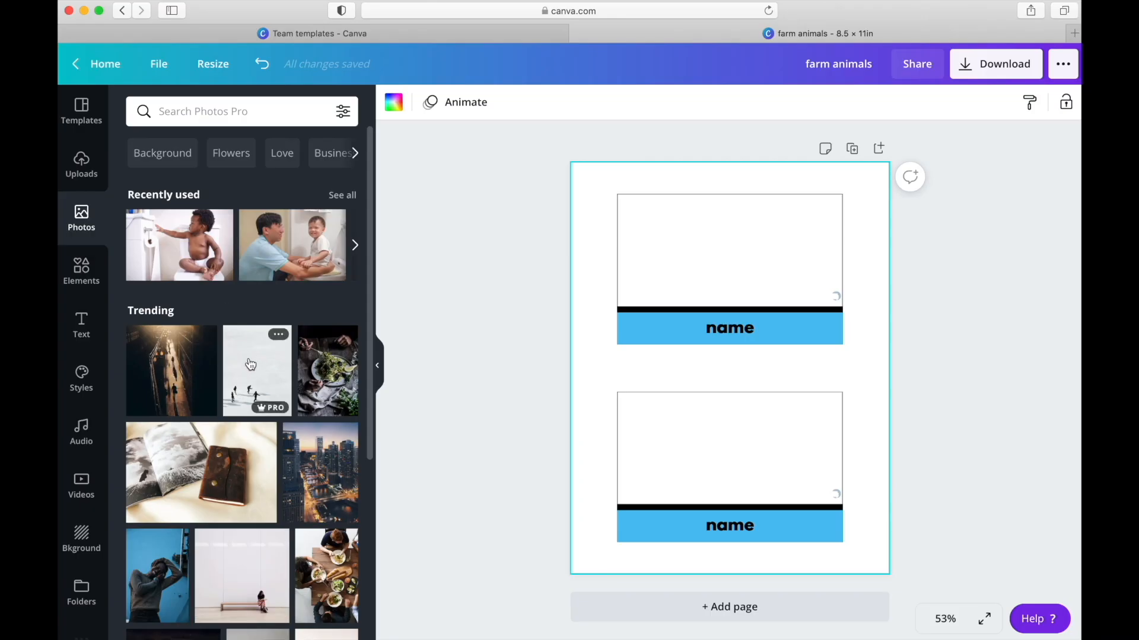
pyautogui.moveTo(259, 414)
pyautogui.click(217, 113)
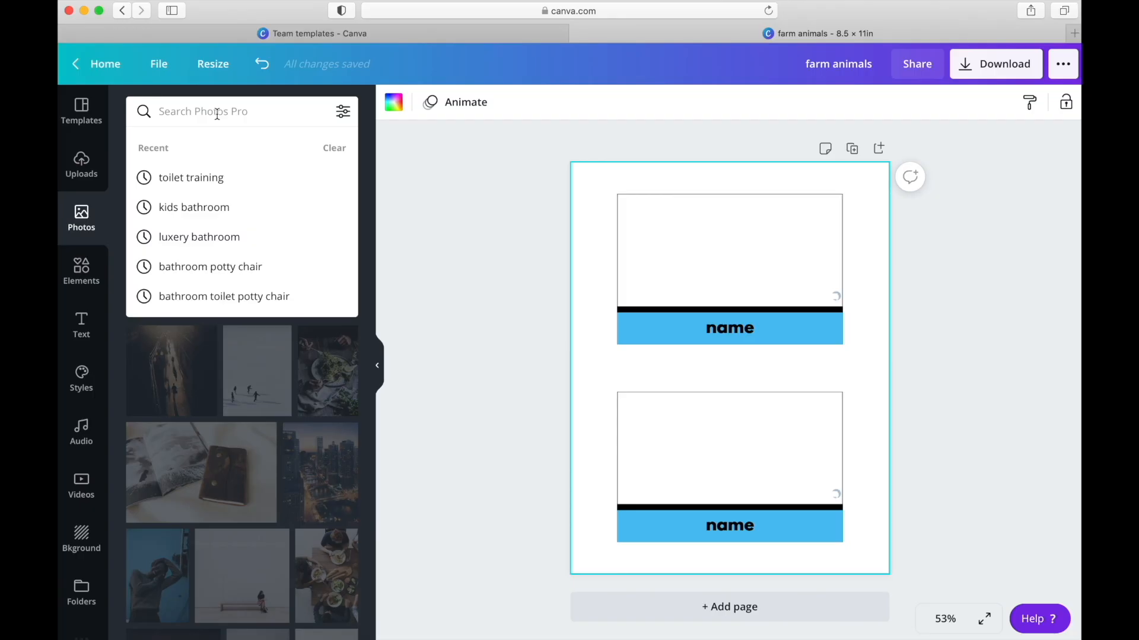
pyautogui.write('fa')
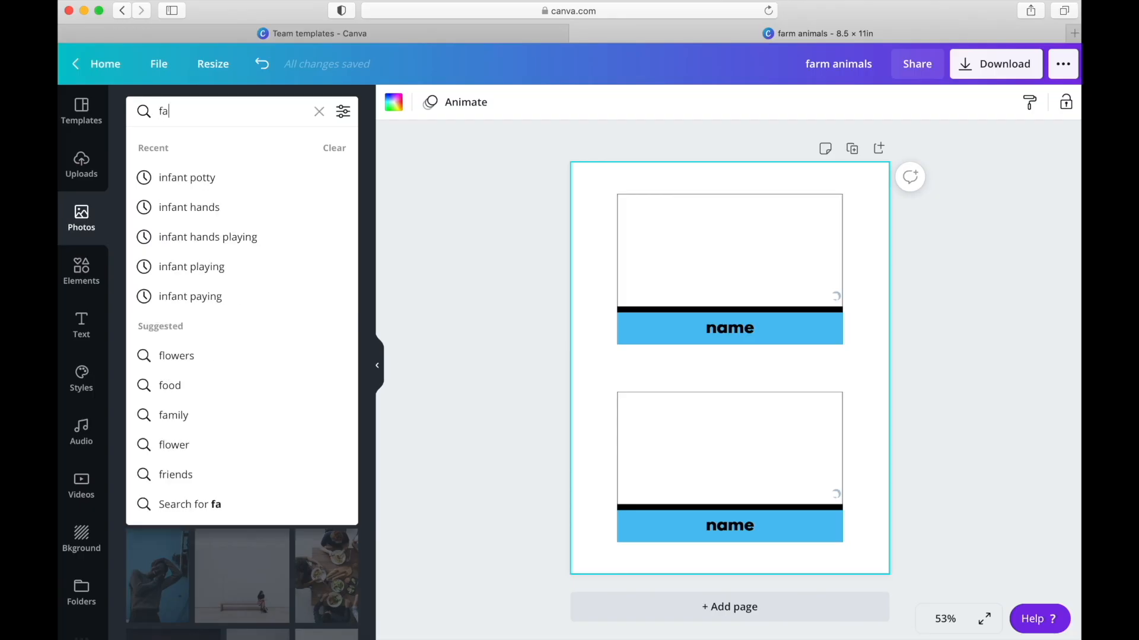
pyautogui.write('rm animals')
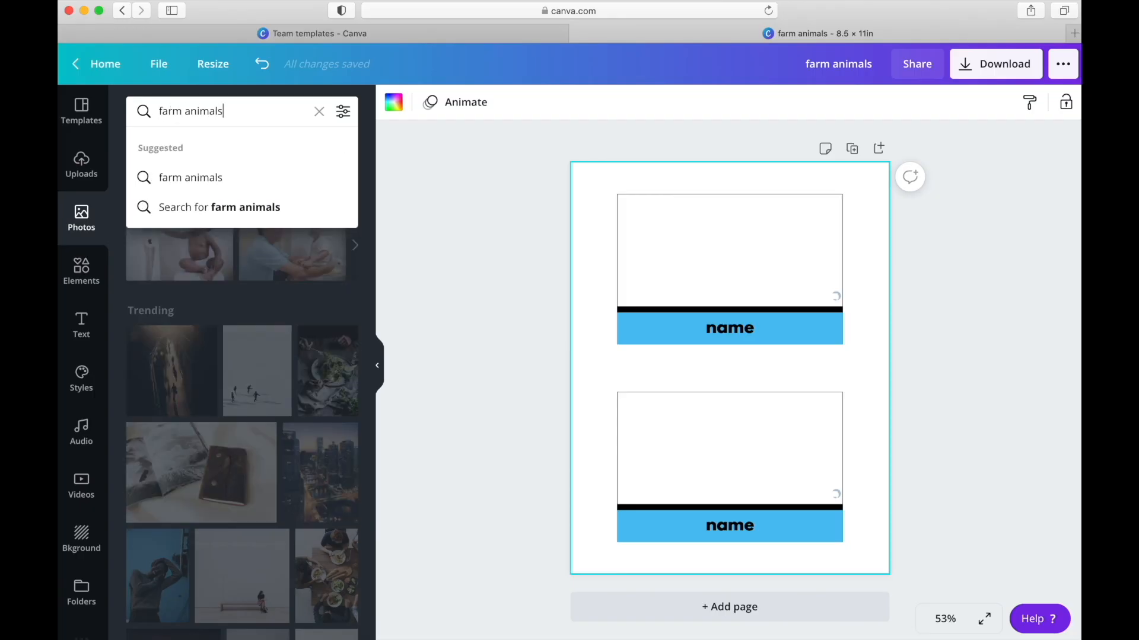
pyautogui.press('Return')
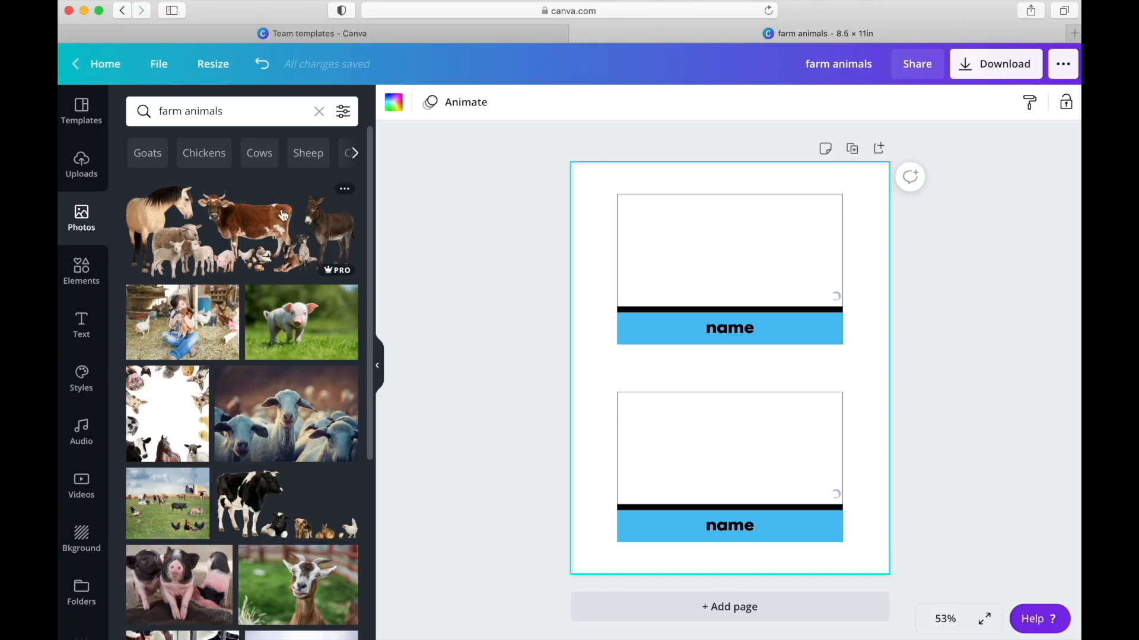
# - Filter the farm animal photos to show only free ones and browse the results
pyautogui.click(344, 114)
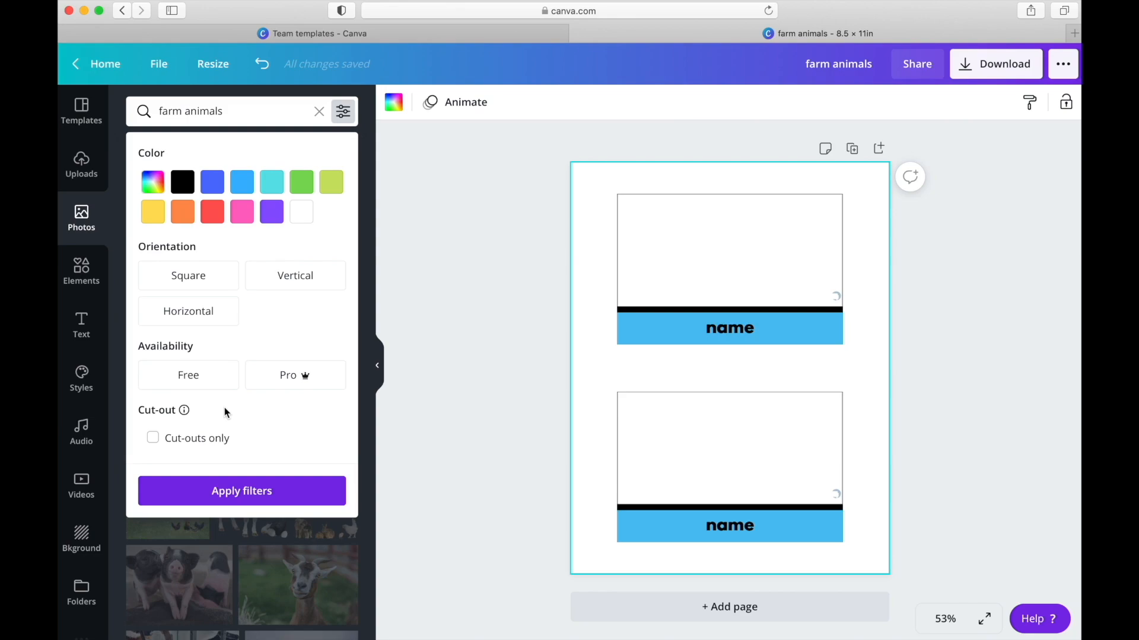
pyautogui.click(194, 386)
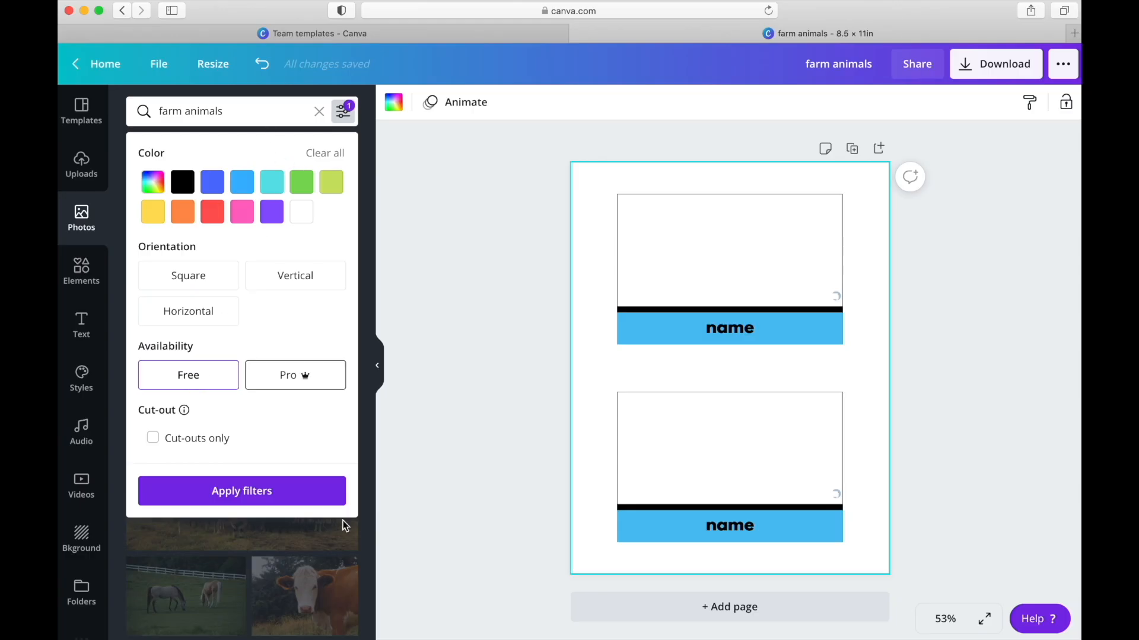
pyautogui.click(272, 506)
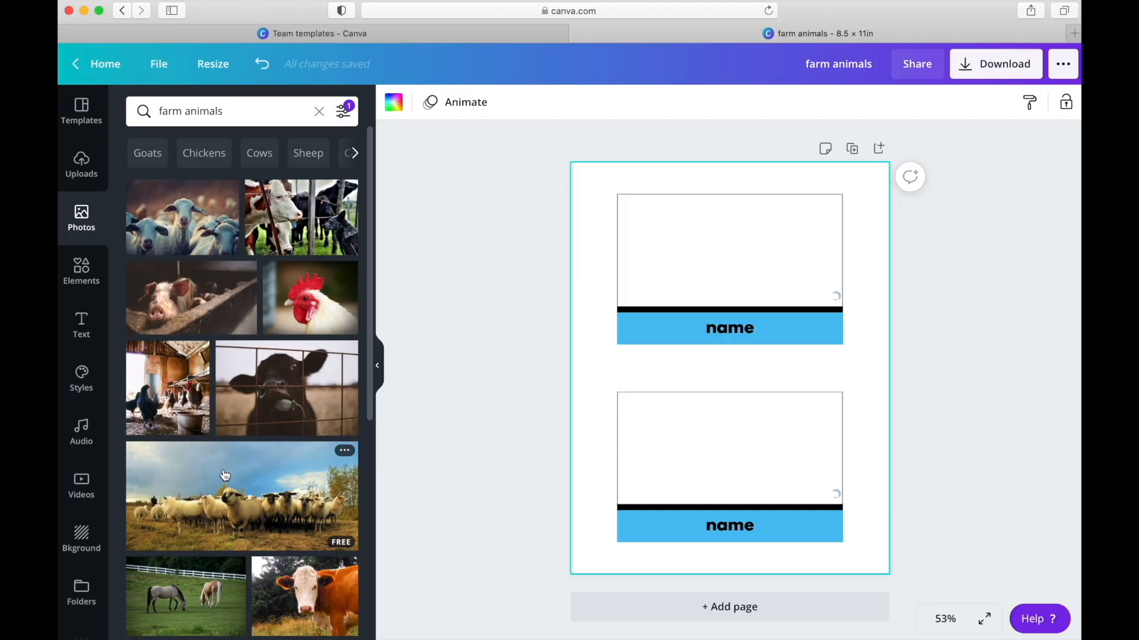
pyautogui.scroll(-4, 225, 477)
pyautogui.scroll(-5, 226, 476)
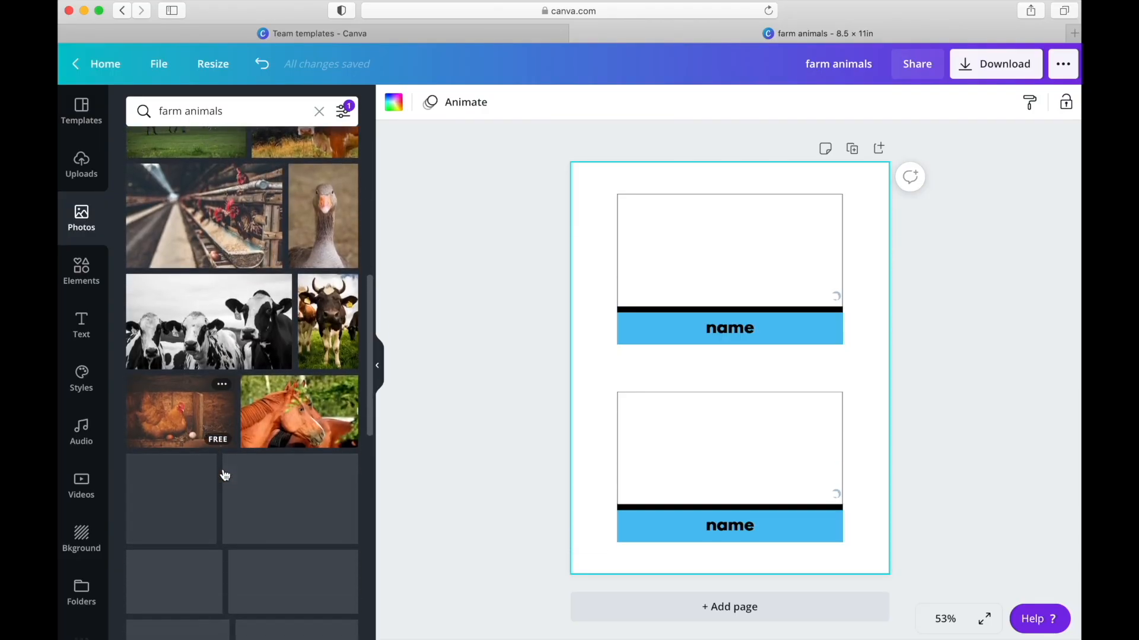
pyautogui.scroll(-2, 224, 471)
pyautogui.scroll(-2, 223, 468)
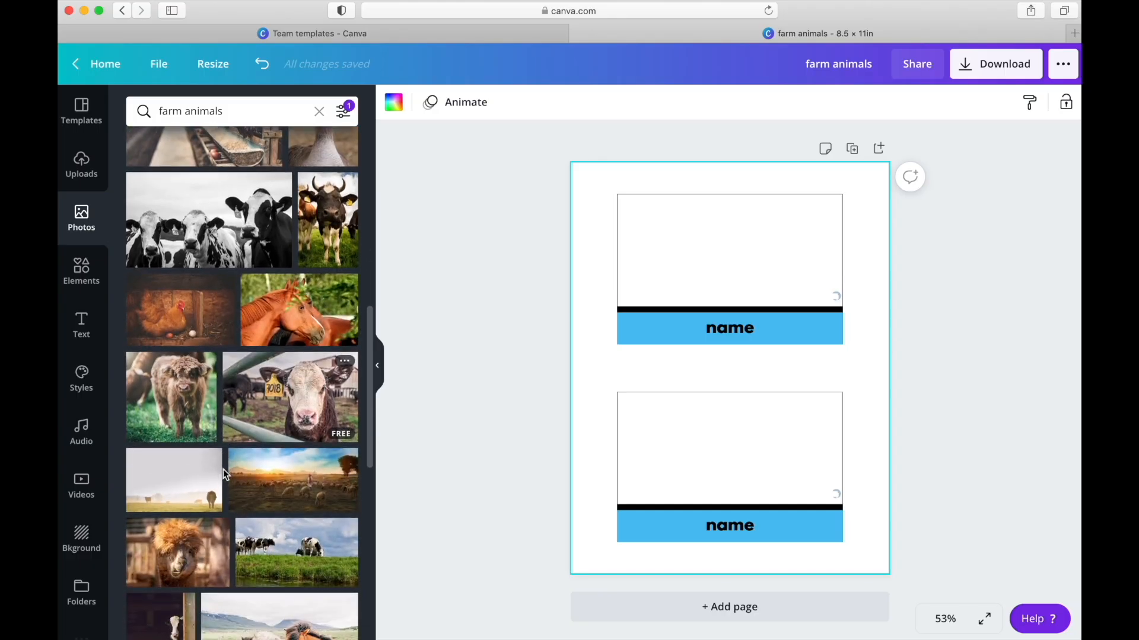
pyautogui.scroll(15, 196, 326)
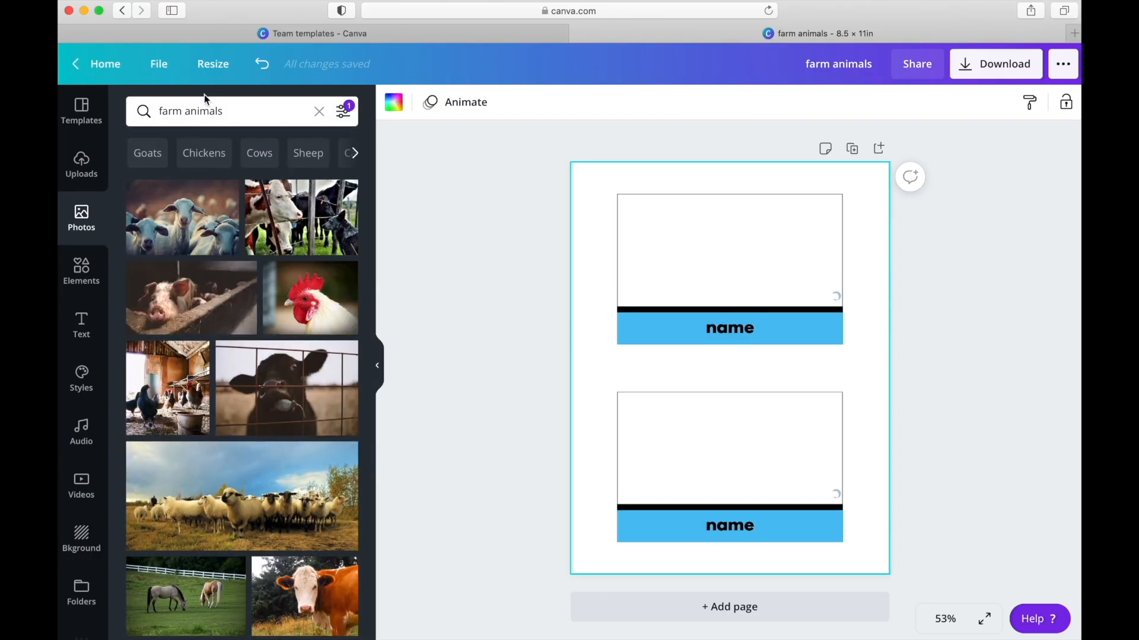
# - Search the photos for "chicken" and place the brown hen on grass, scaled down, inside the upper card's picture frame
pyautogui.click(231, 111)
pyautogui.moveTo(225, 111); pyautogui.dragTo(156, 105)
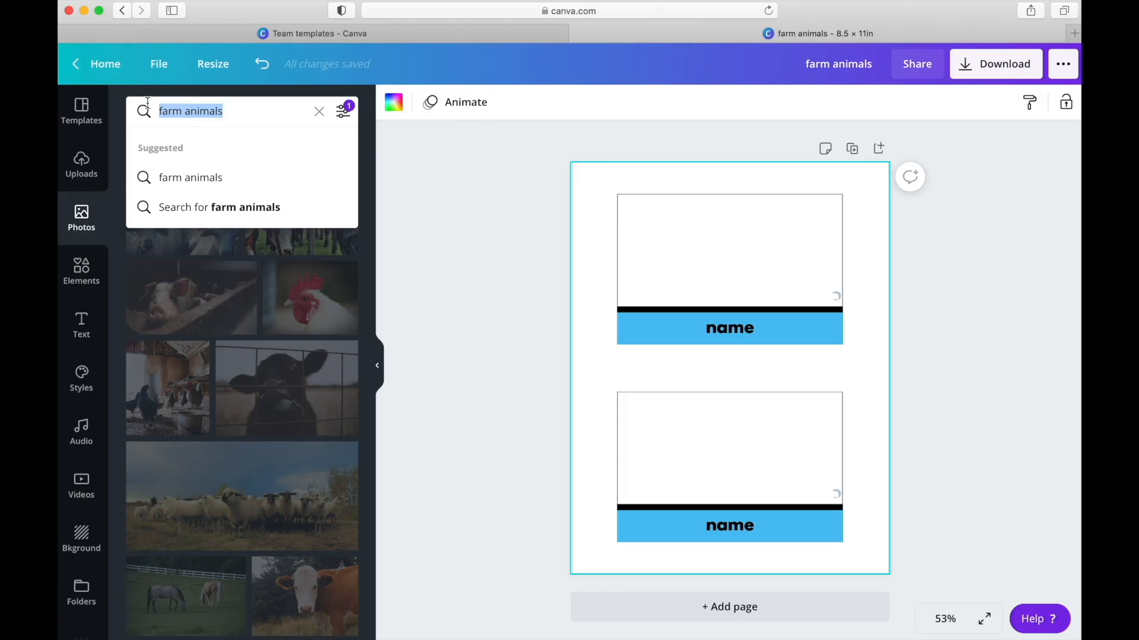
pyautogui.write('chicken')
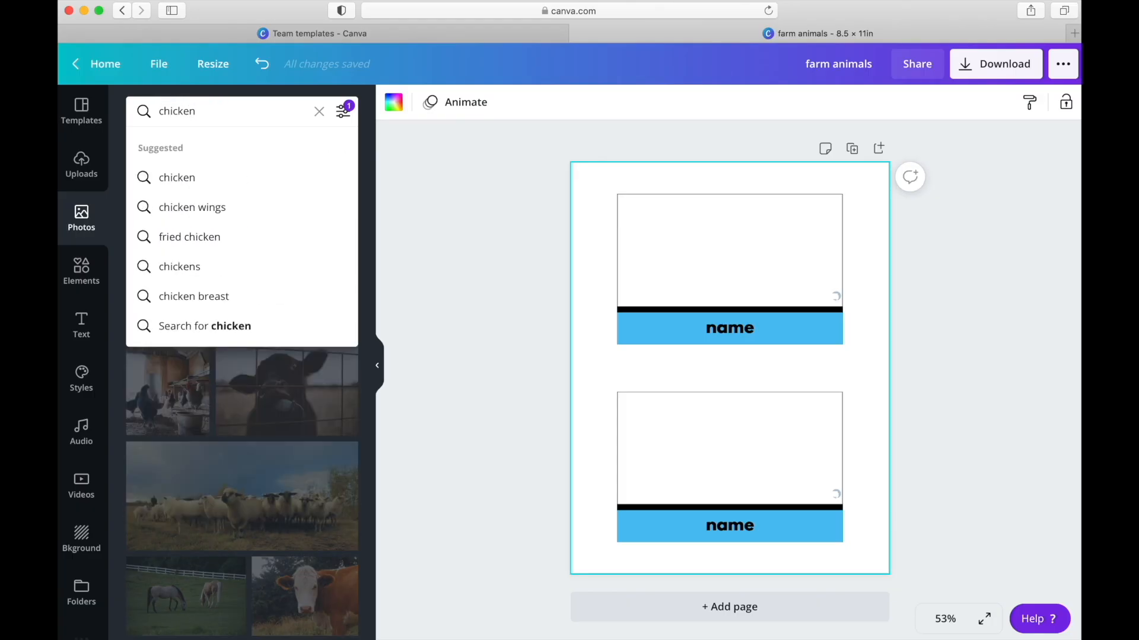
pyautogui.press('Return')
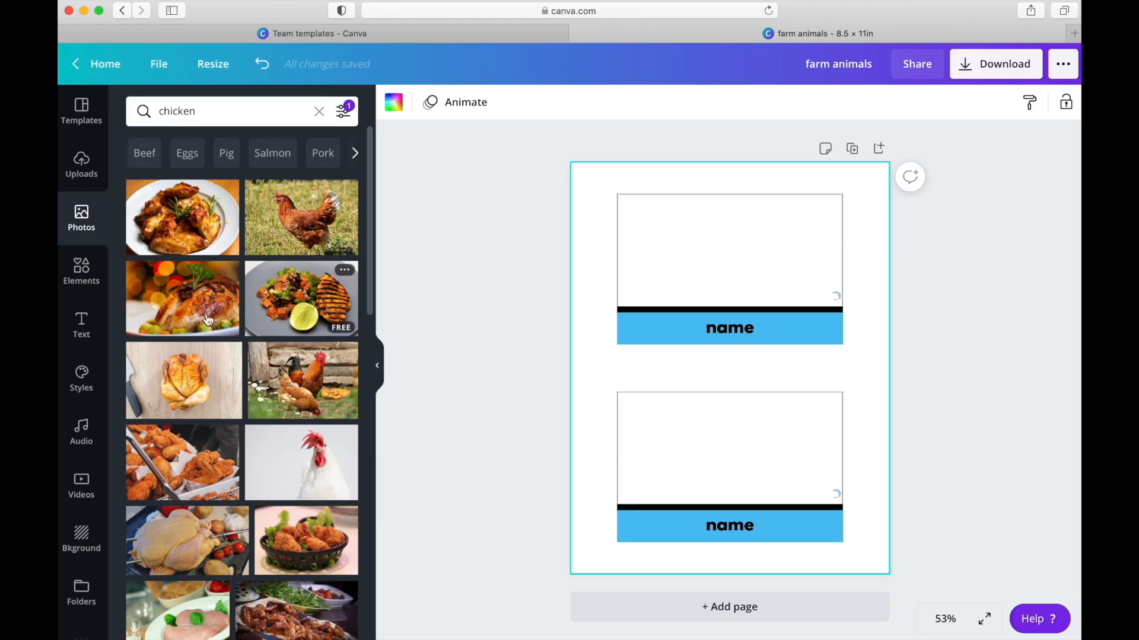
pyautogui.click(292, 230)
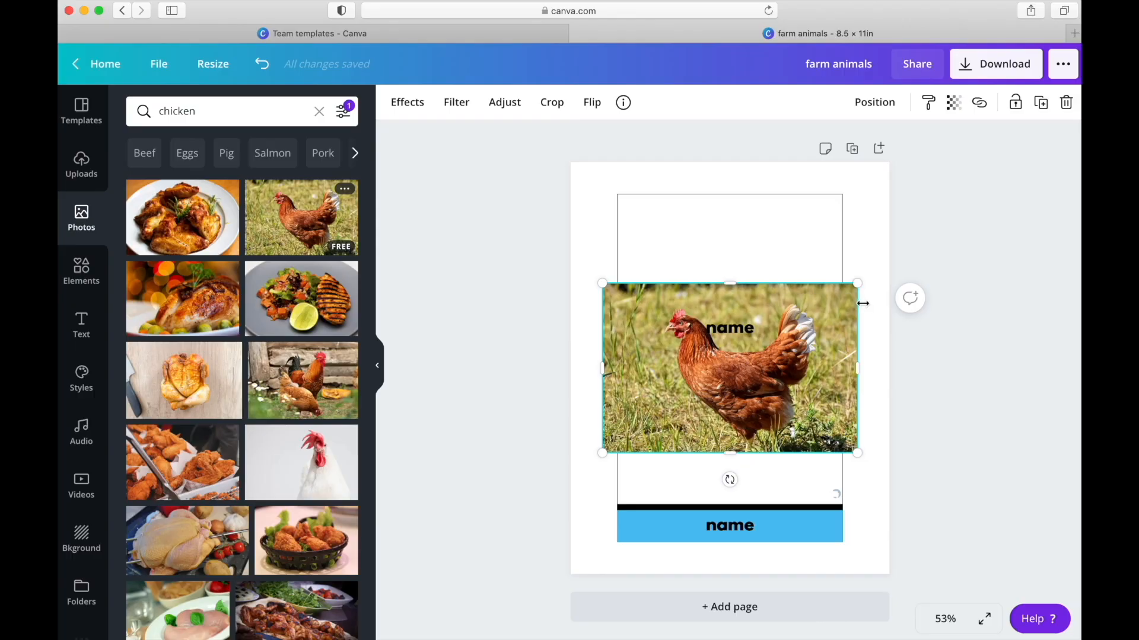
pyautogui.moveTo(856, 282); pyautogui.dragTo(730, 263)
pyautogui.click(876, 272)
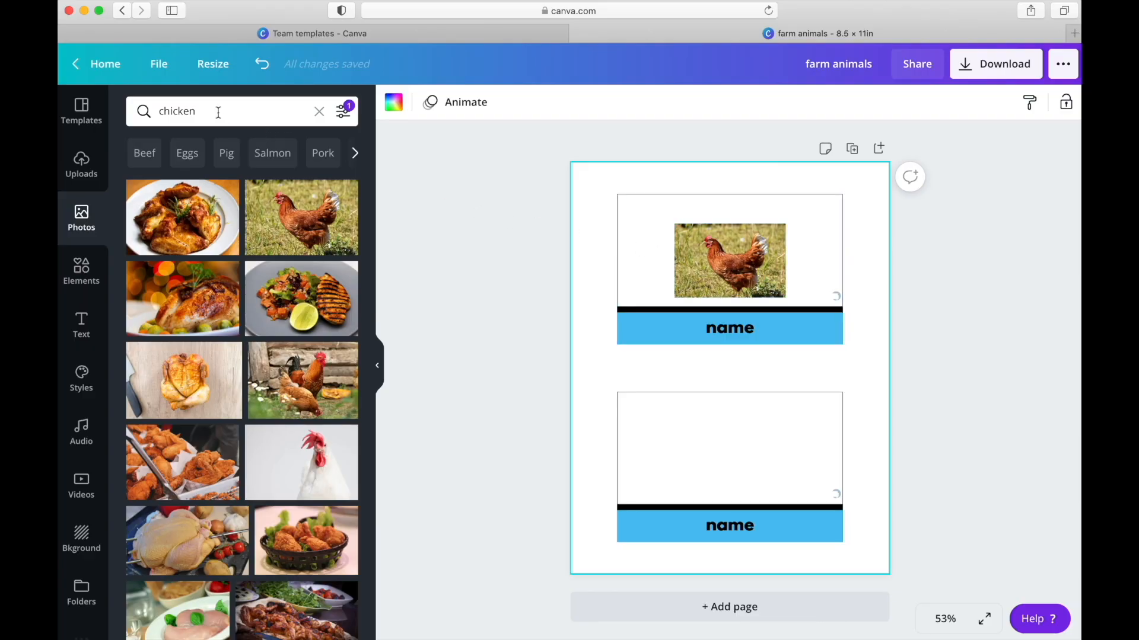
# - Replace the upper card's "name" text with "chicken" and deselect it
pyautogui.click(728, 329)
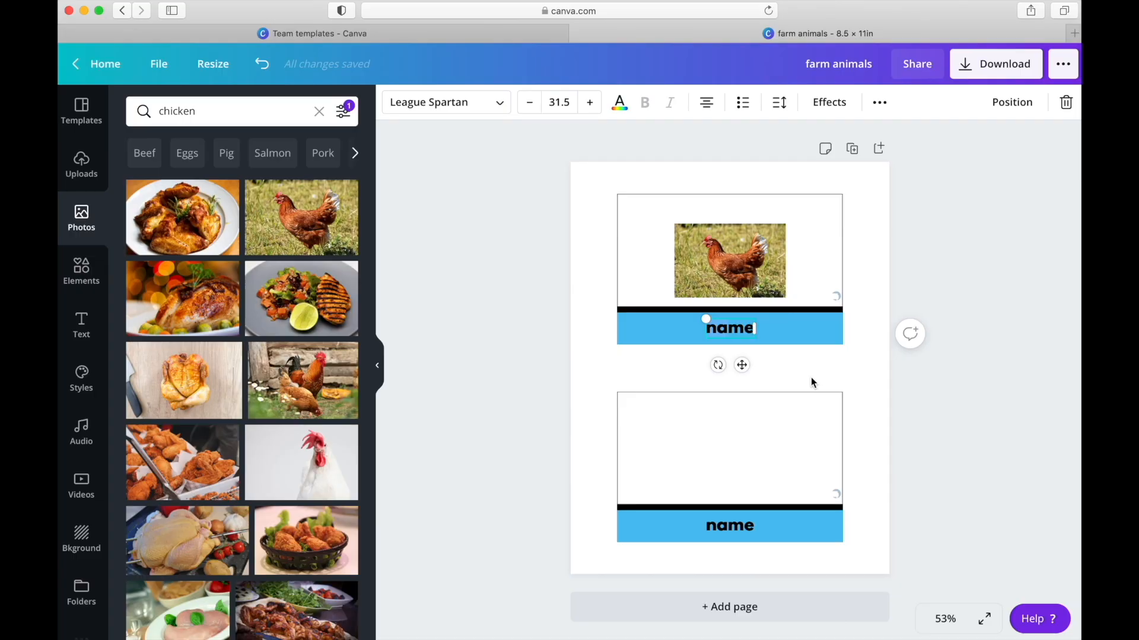
pyautogui.write('chicken')
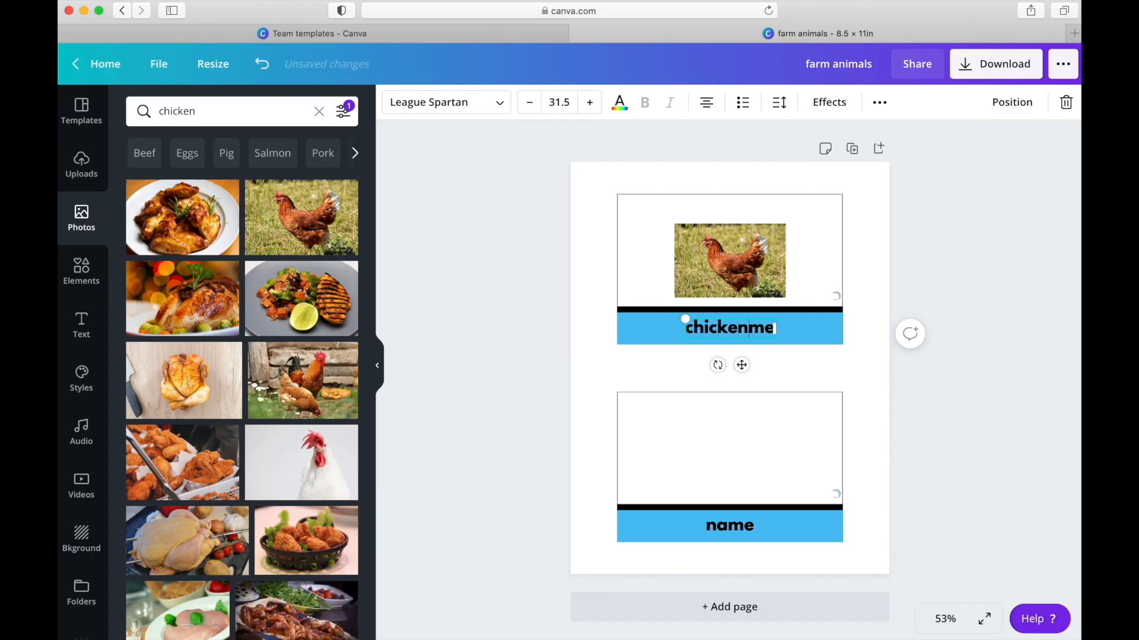
pyautogui.press('BackSpace')
pyautogui.press('BackSpace')
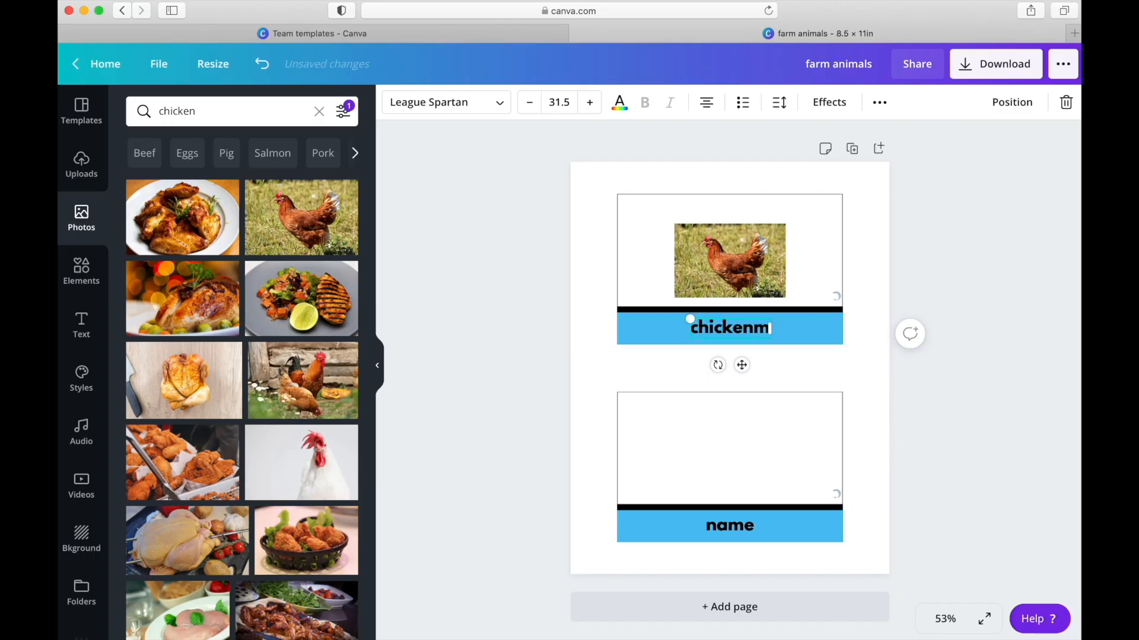
pyautogui.click(841, 367)
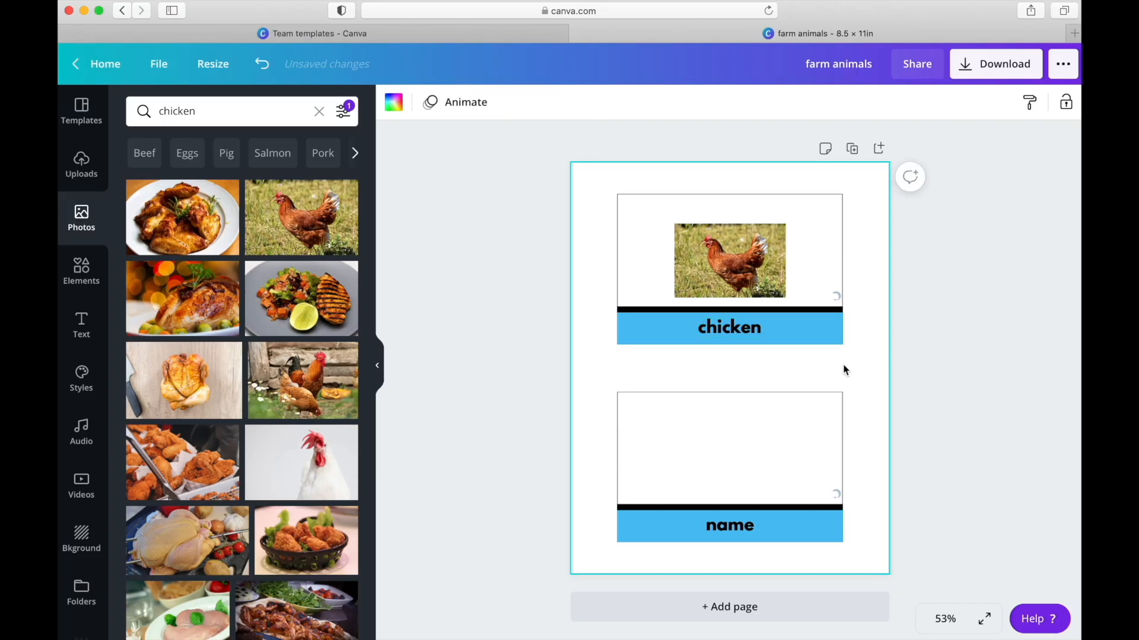
# - Search the free photos for "duck"
pyautogui.doubleClick(174, 110)
pyautogui.write('duck')
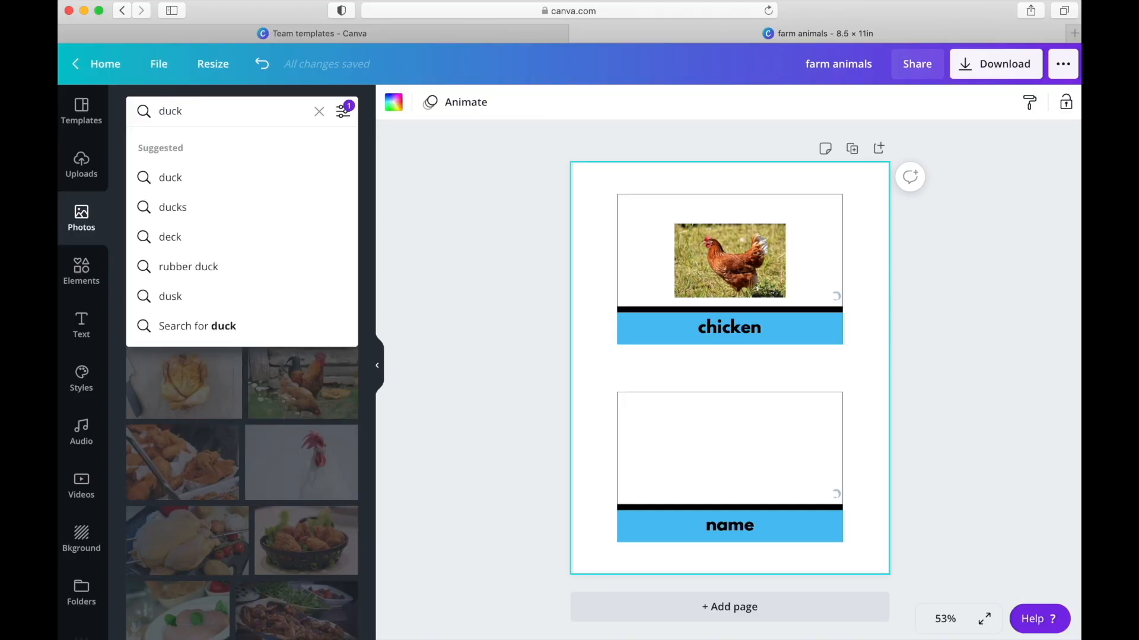
pyautogui.press('Return')
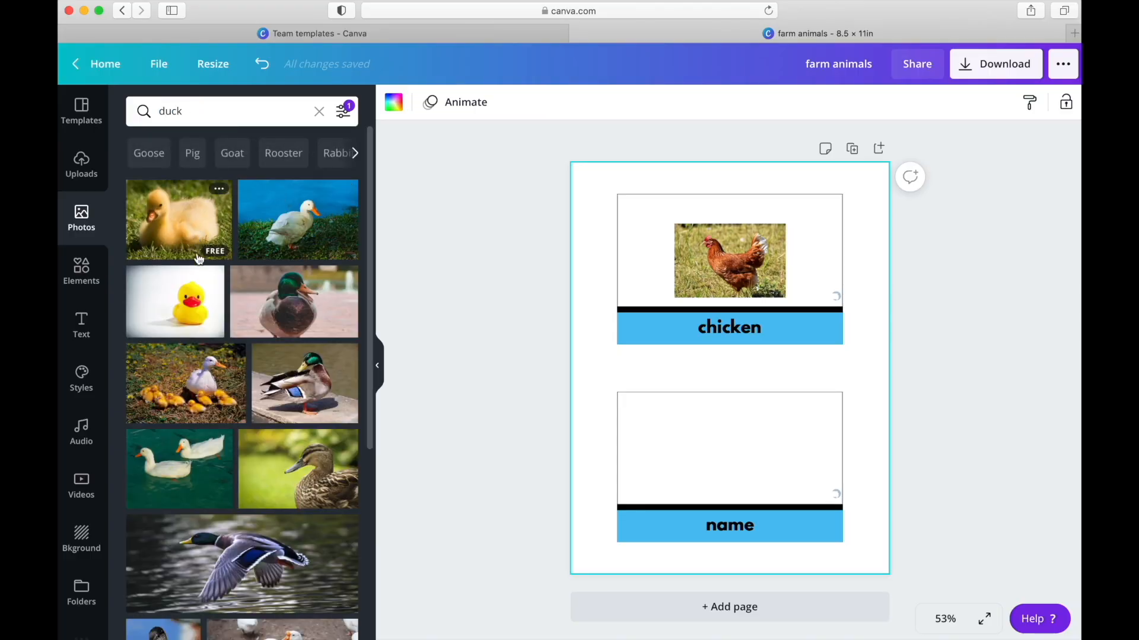
# - Browse the free duck photos for one that suits the lower card
pyautogui.scroll(-5, 238, 403)
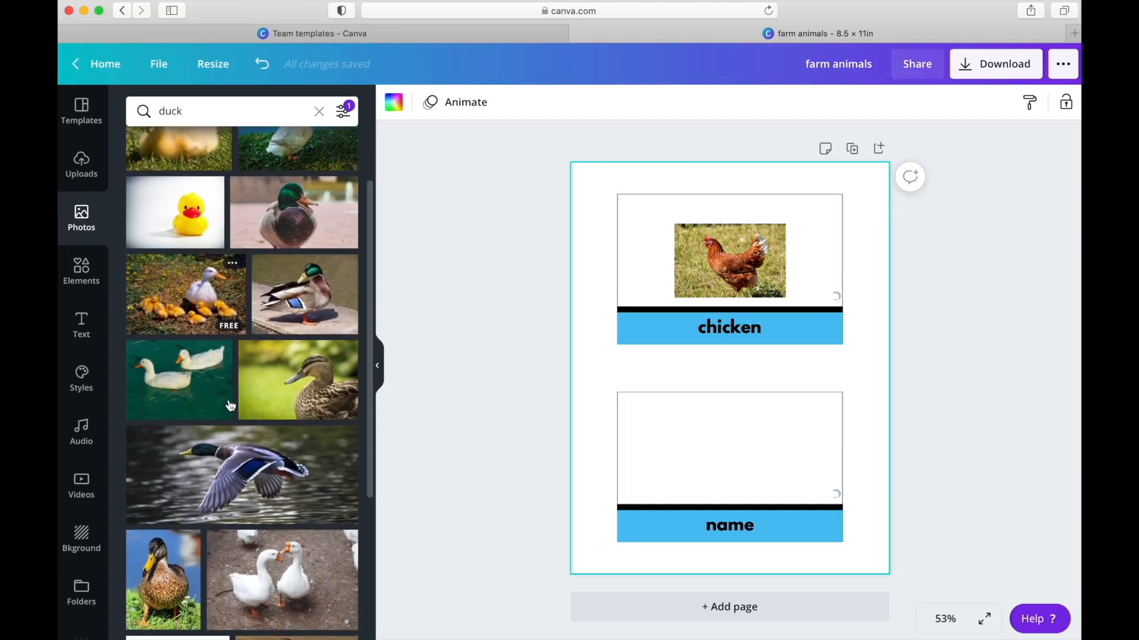
pyautogui.scroll(-5, 231, 406)
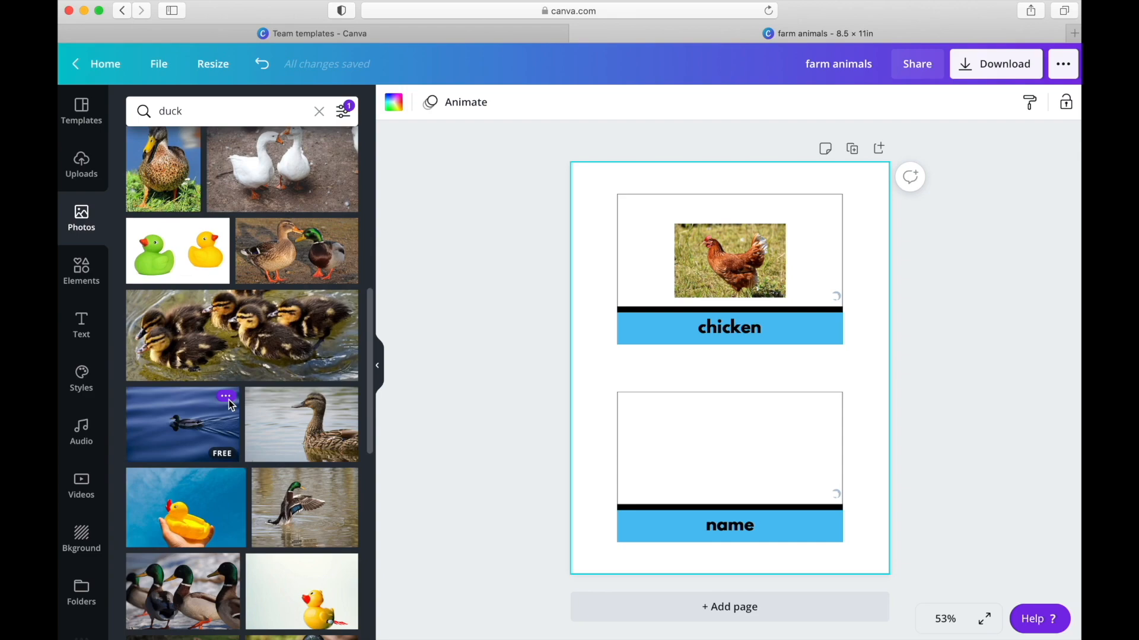
pyautogui.scroll(-3, 231, 406)
pyautogui.scroll(-5, 230, 405)
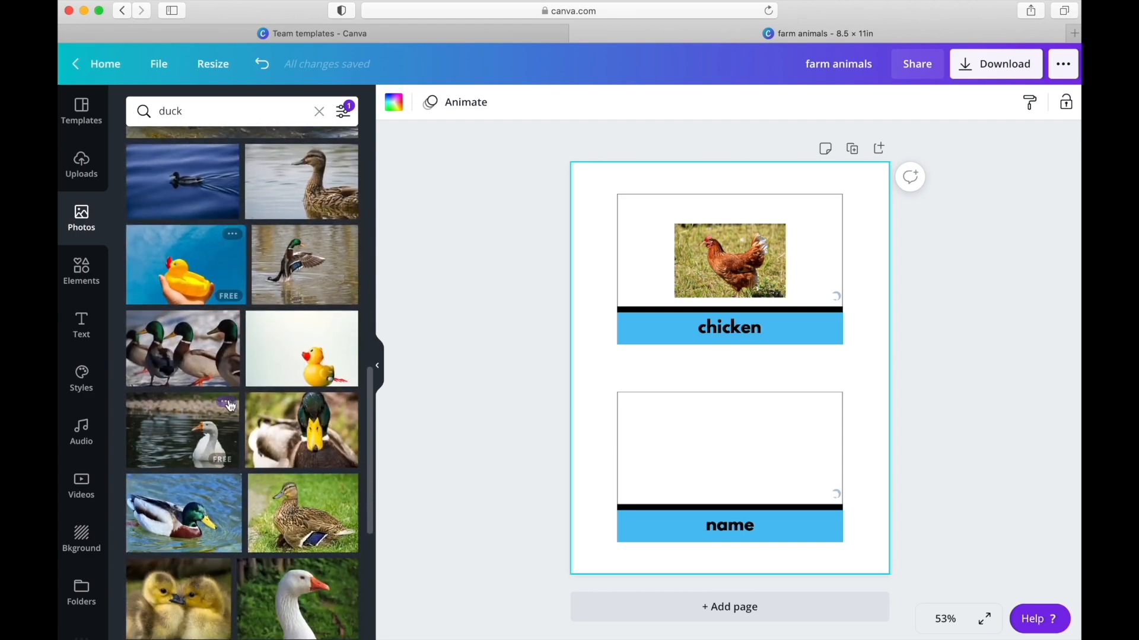
pyautogui.scroll(-5, 231, 406)
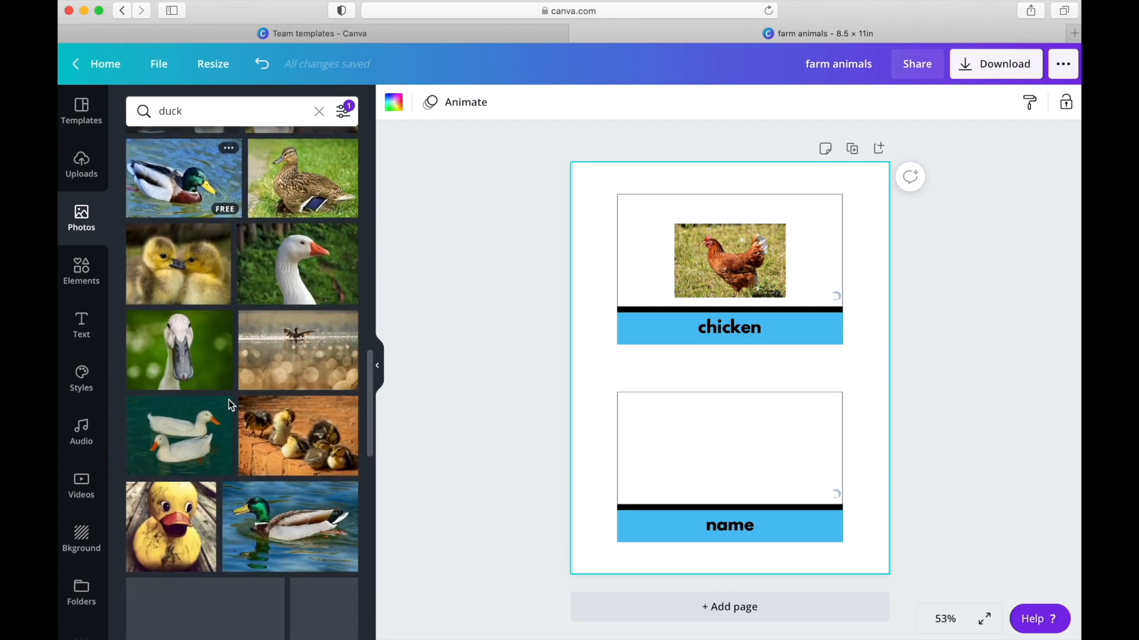
pyautogui.scroll(-3, 217, 456)
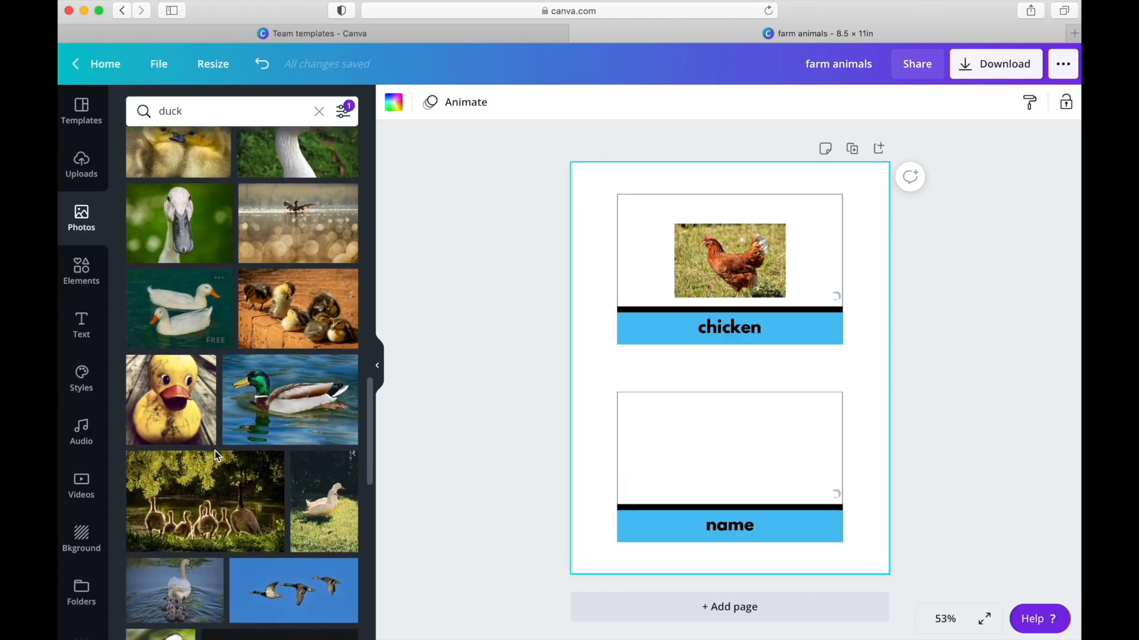
pyautogui.scroll(-5, 217, 457)
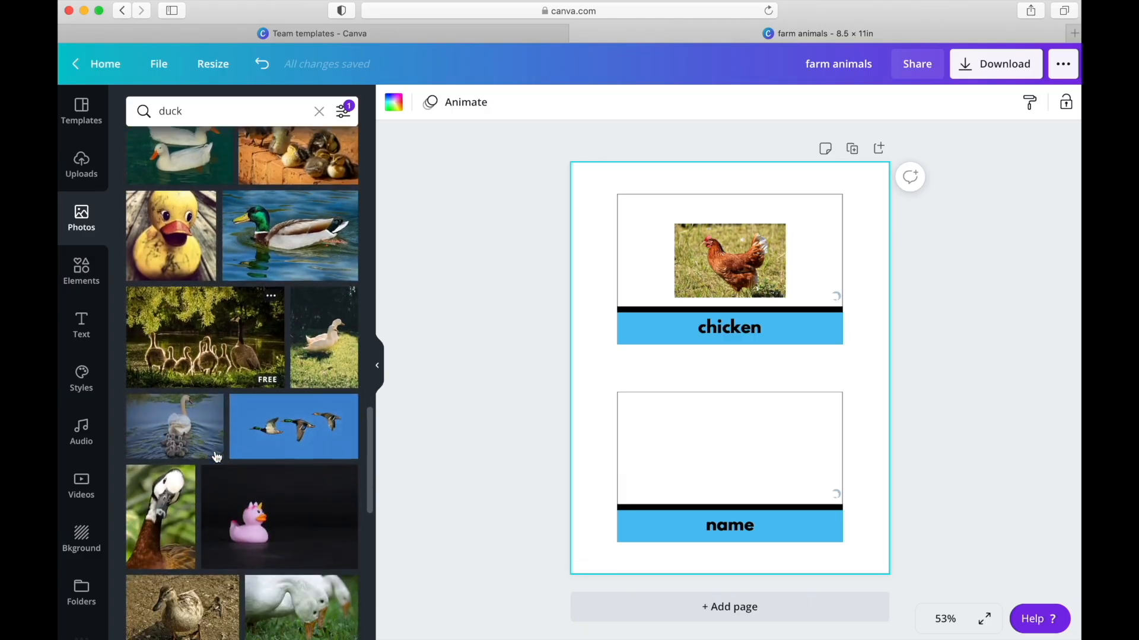
pyautogui.scroll(-2, 217, 456)
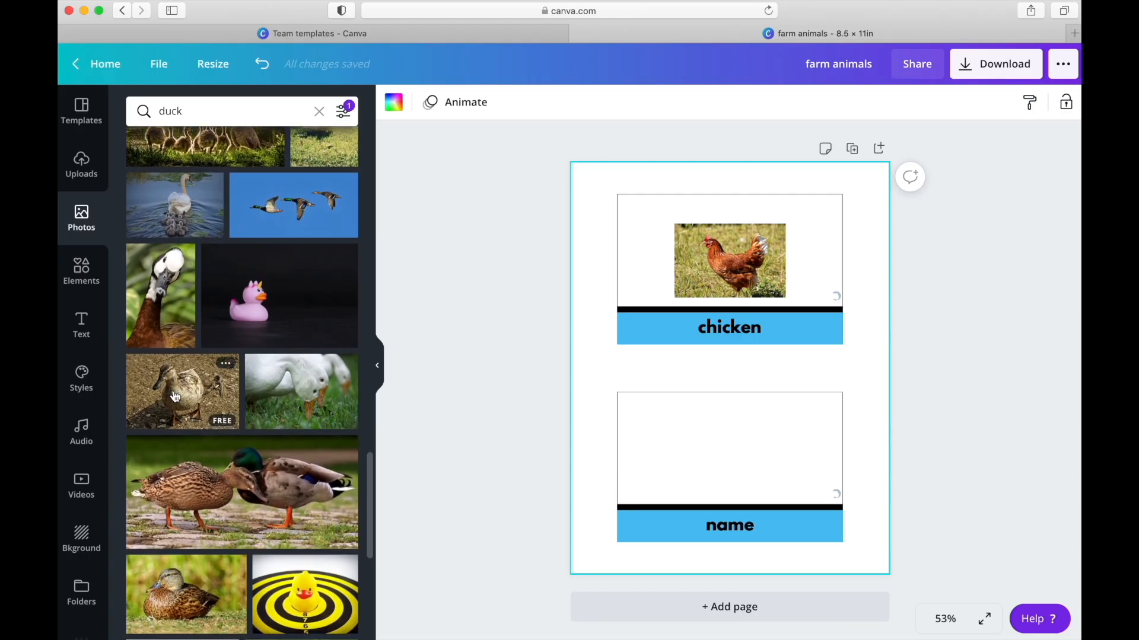
pyautogui.scroll(-4, 174, 432)
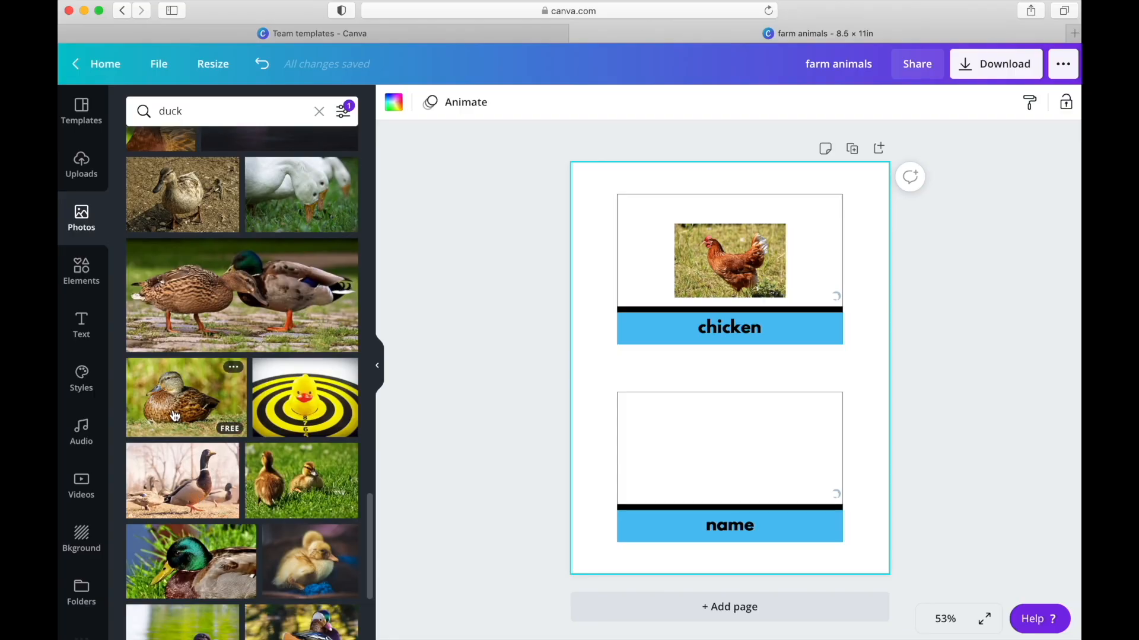
pyautogui.scroll(-2, 174, 415)
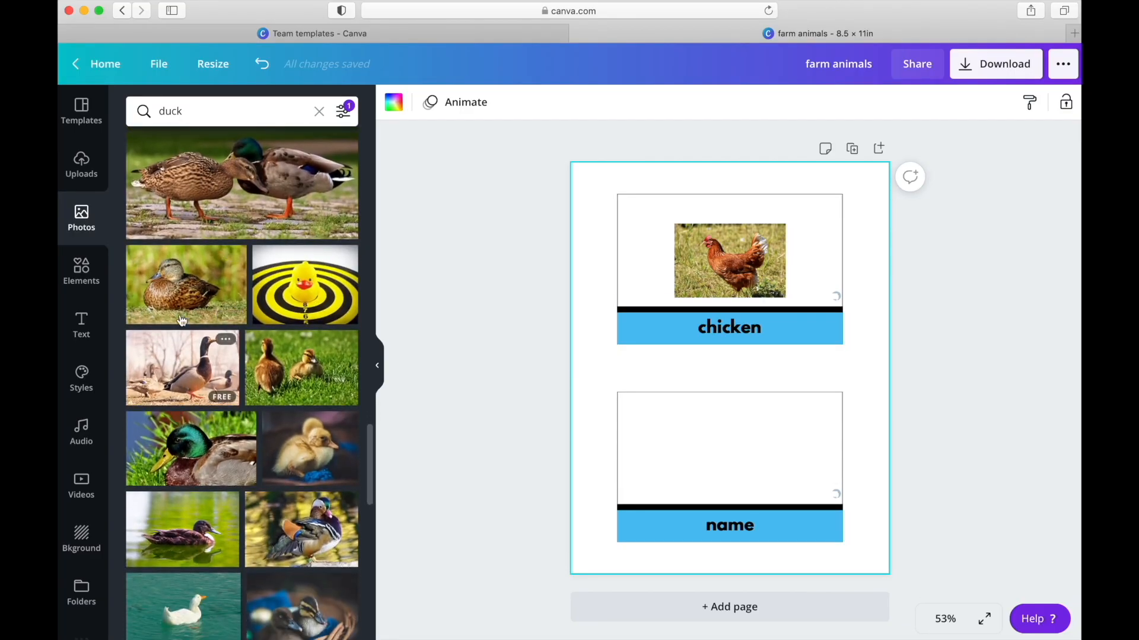
pyautogui.scroll(-6, 184, 300)
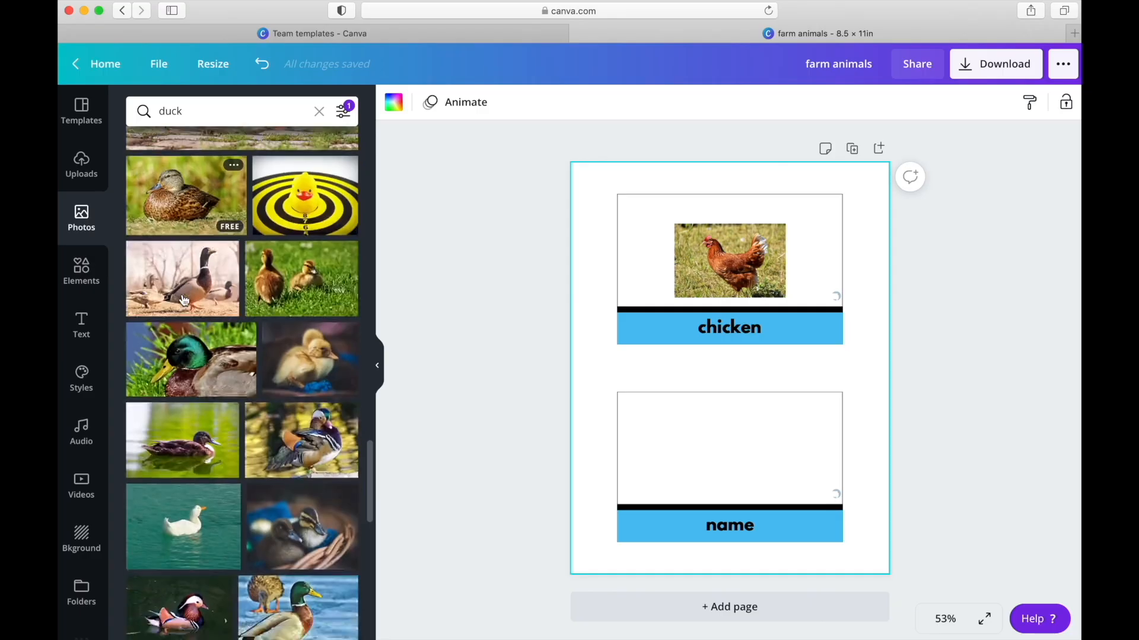
pyautogui.scroll(-5, 184, 300)
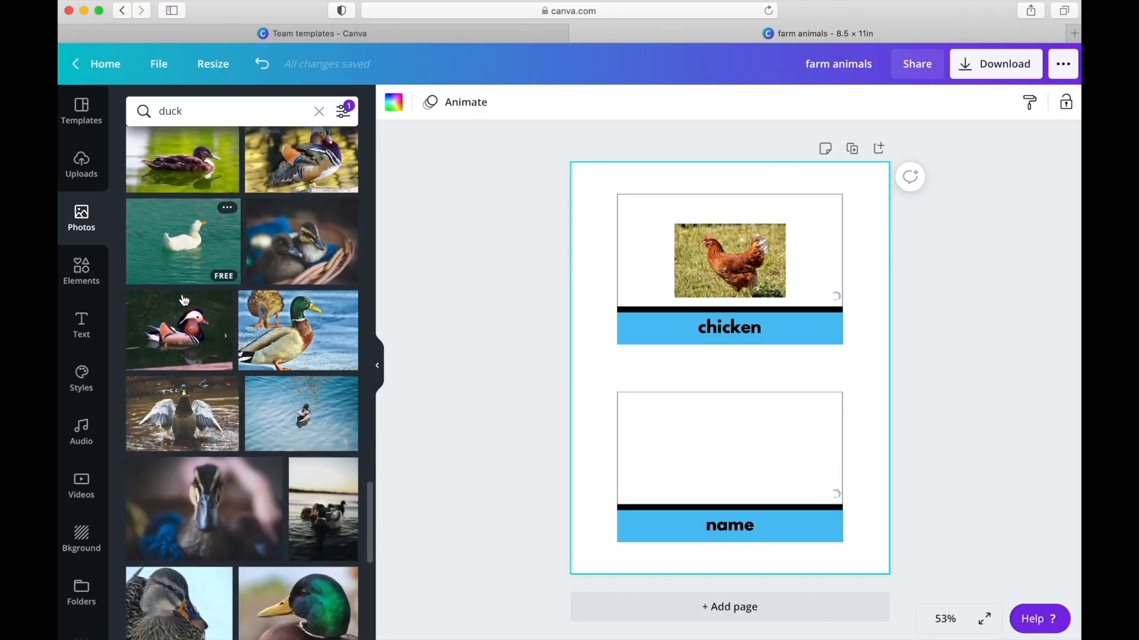
pyautogui.scroll(-5, 183, 299)
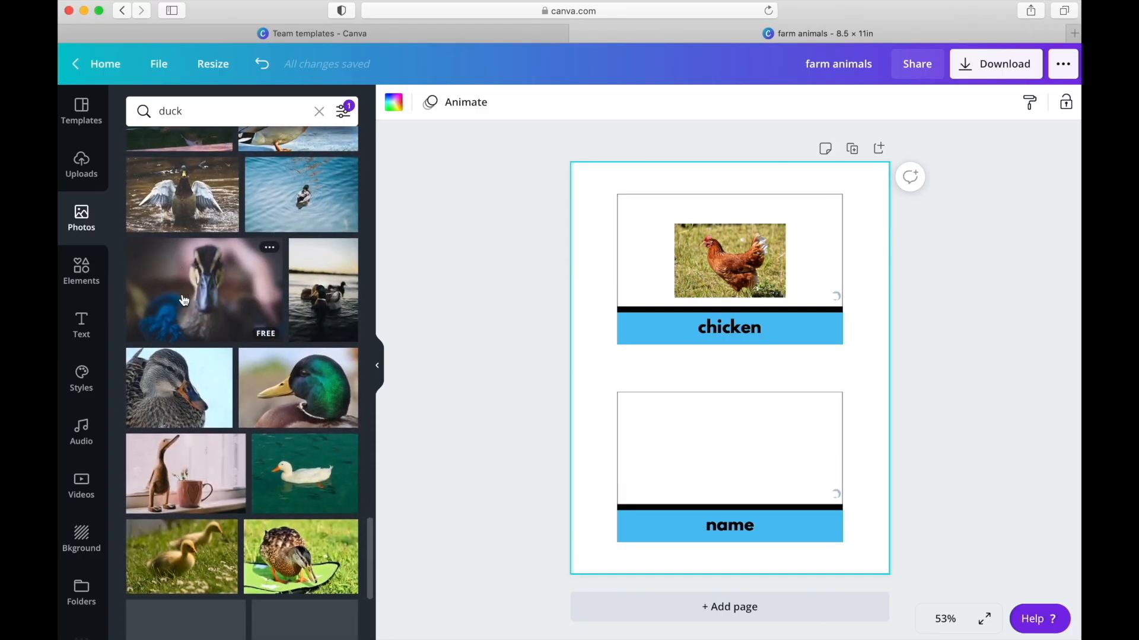
pyautogui.scroll(-1, 184, 300)
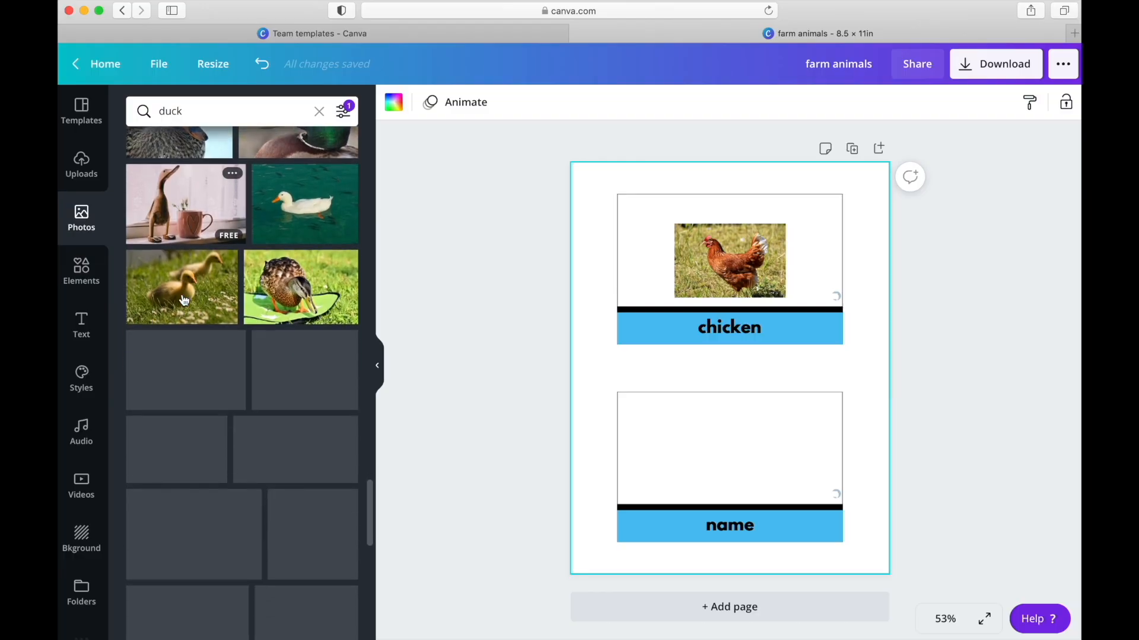
pyautogui.scroll(-3, 183, 299)
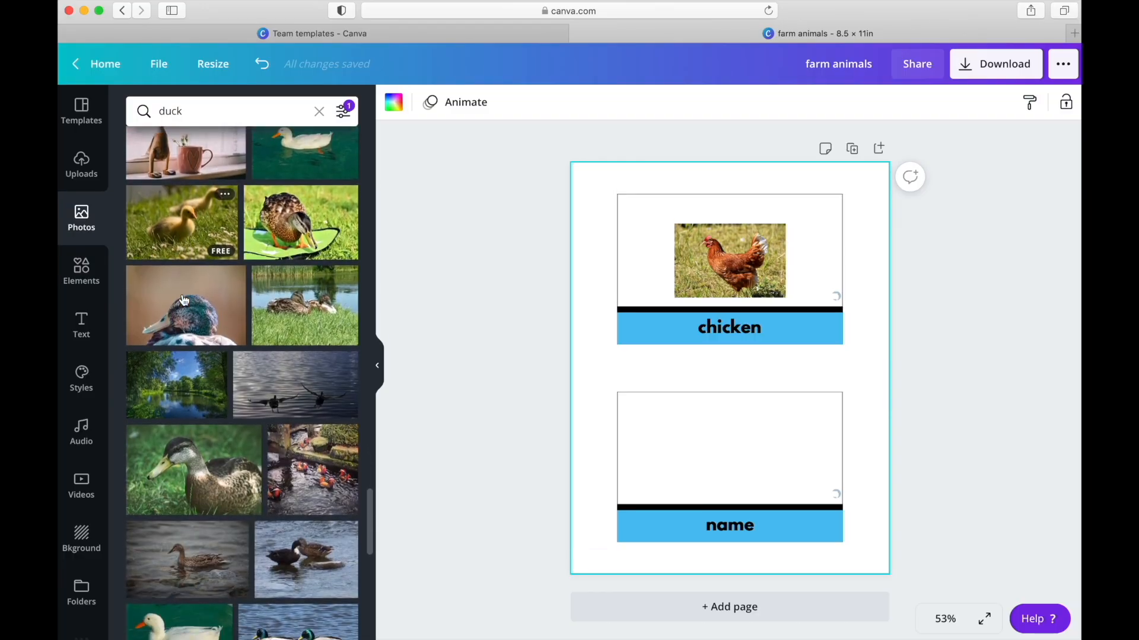
pyautogui.scroll(15, 184, 299)
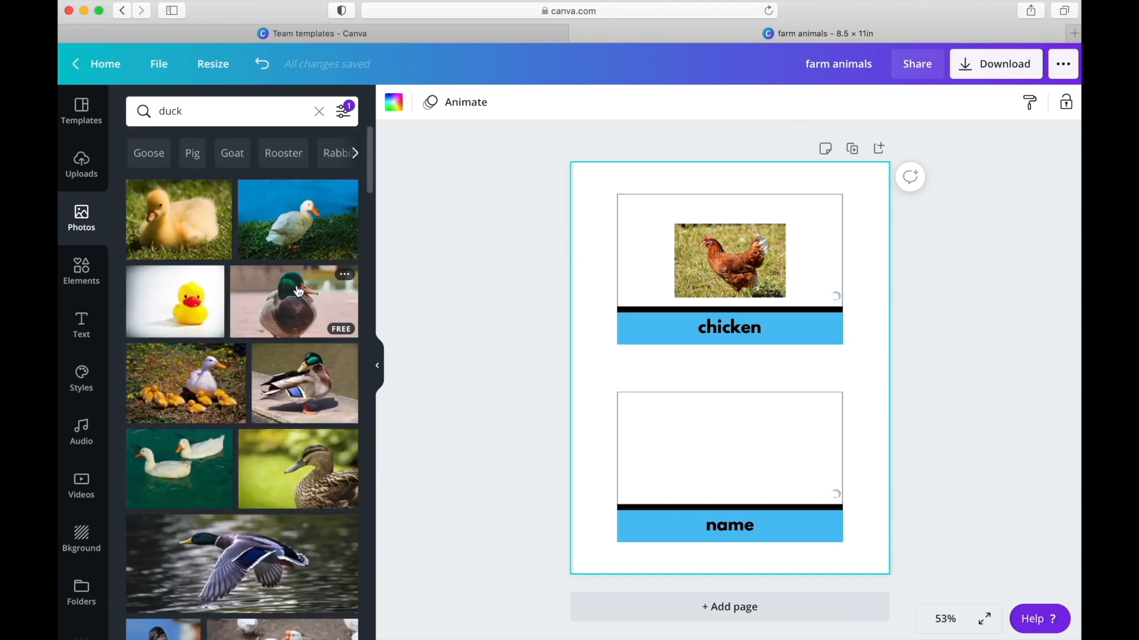
# - Add the photo of the white duck on grass beside blue water, scale it down and move it over the lower card
pyautogui.click(296, 220)
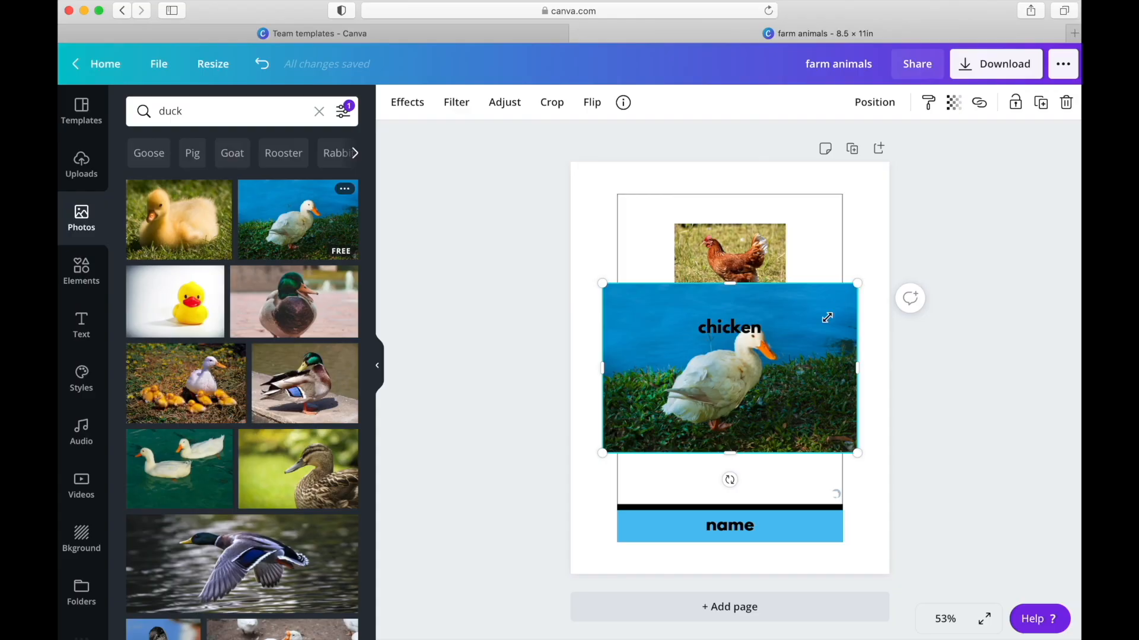
pyautogui.moveTo(836, 307); pyautogui.dragTo(803, 318)
pyautogui.moveTo(770, 417); pyautogui.dragTo(792, 458)
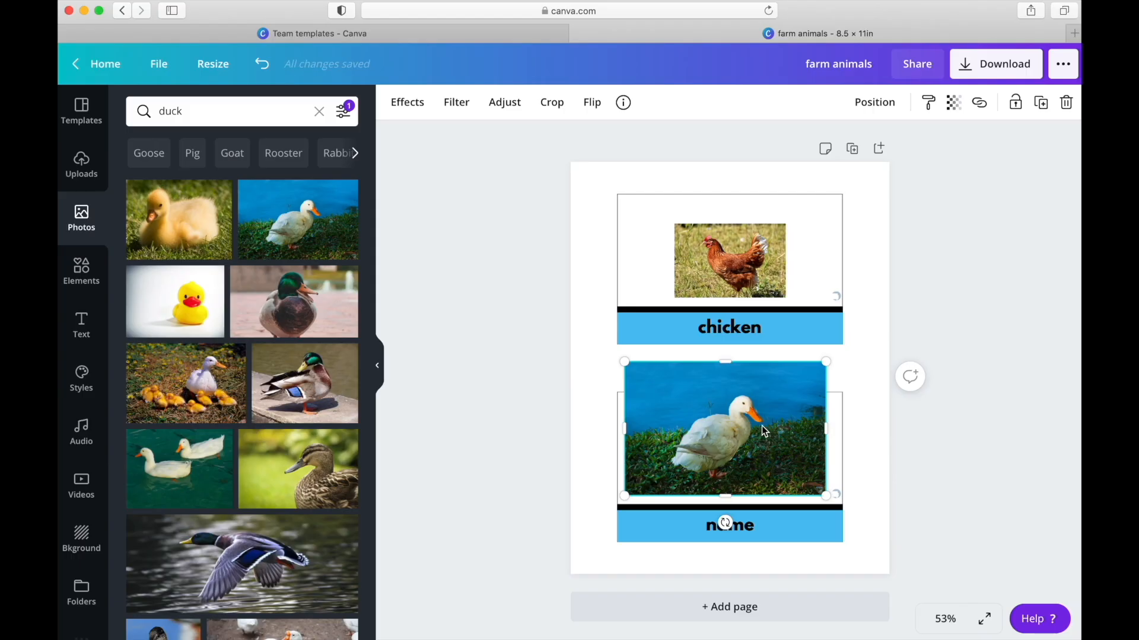
# - Crop the duck photo closely around the bird, then center and shrink it inside the lower card's picture frame
pyautogui.doubleClick(761, 426)
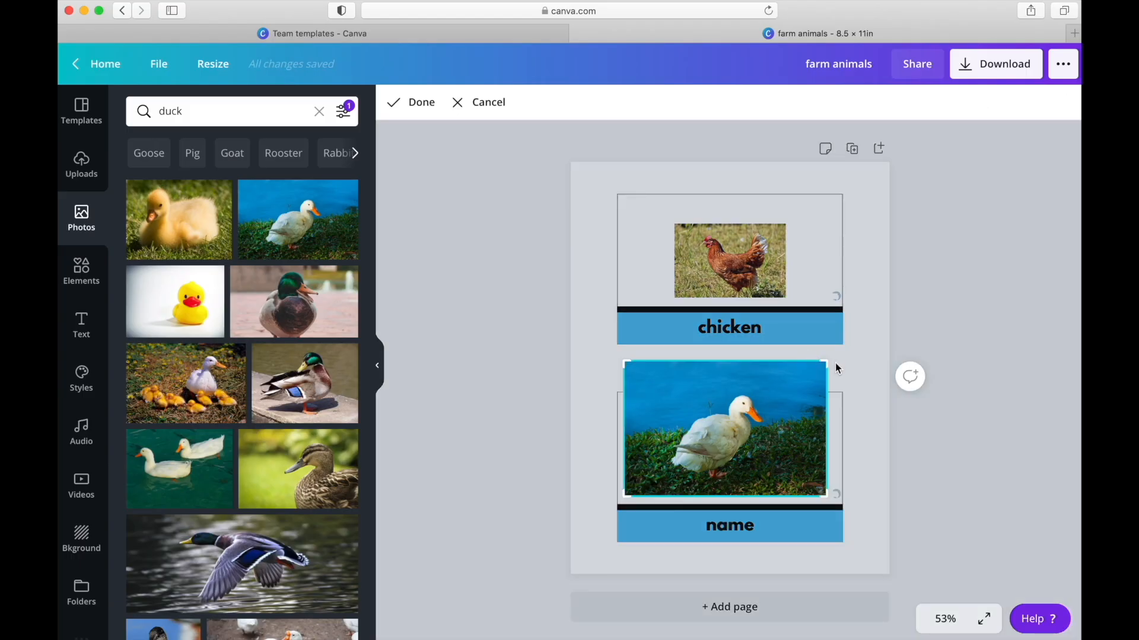
pyautogui.moveTo(826, 363); pyautogui.dragTo(779, 380)
pyautogui.moveTo(624, 380); pyautogui.dragTo(656, 386)
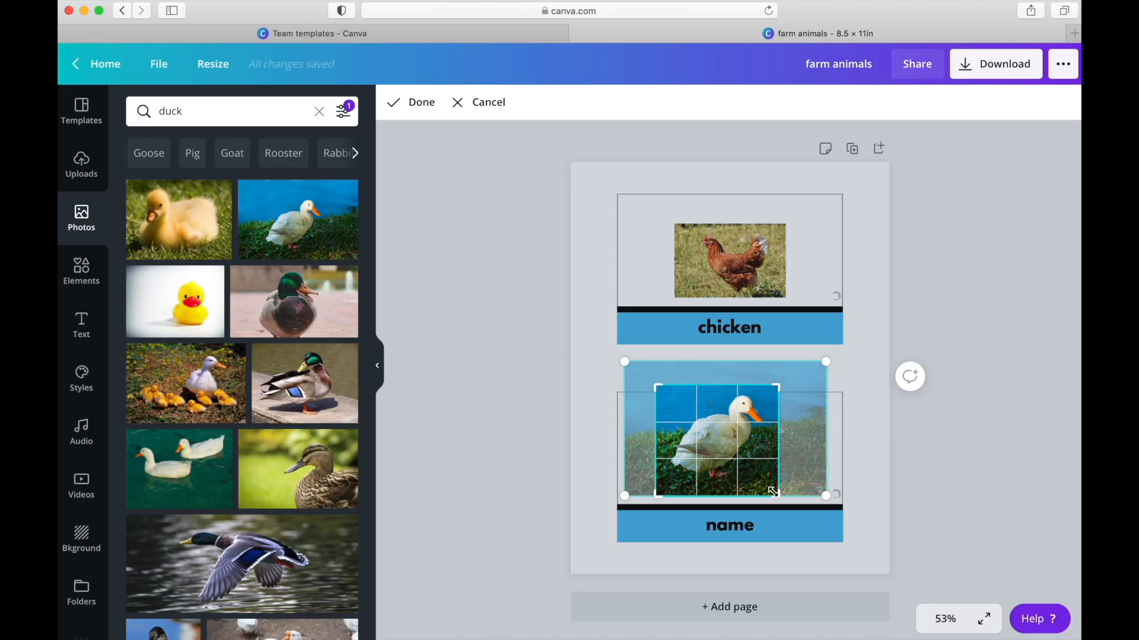
pyautogui.moveTo(777, 496); pyautogui.dragTo(777, 486)
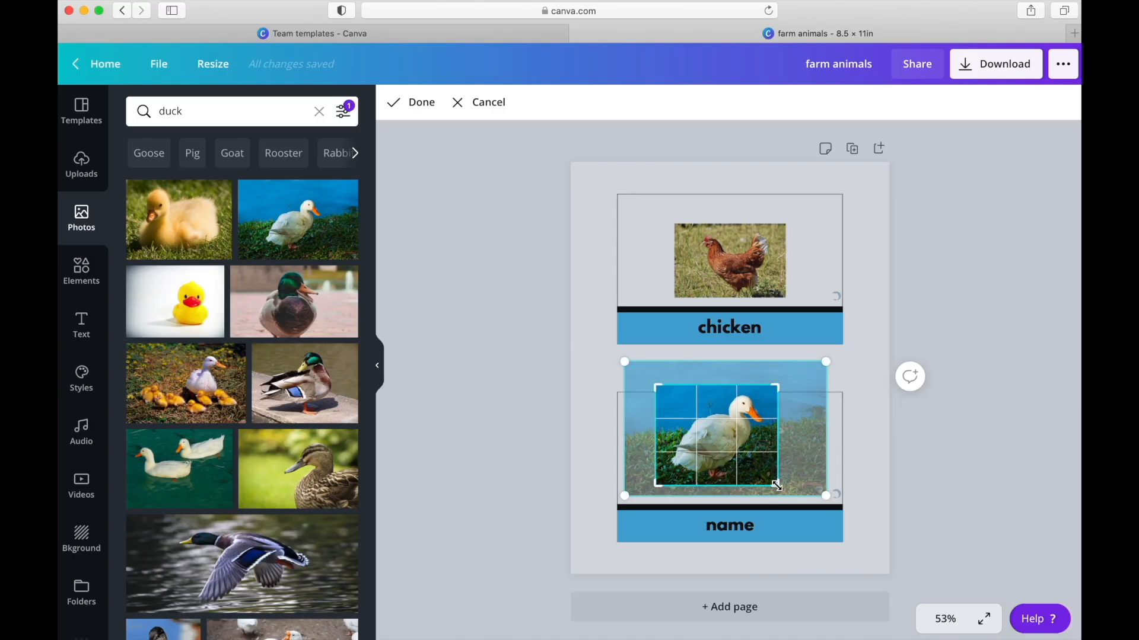
pyautogui.press('Return')
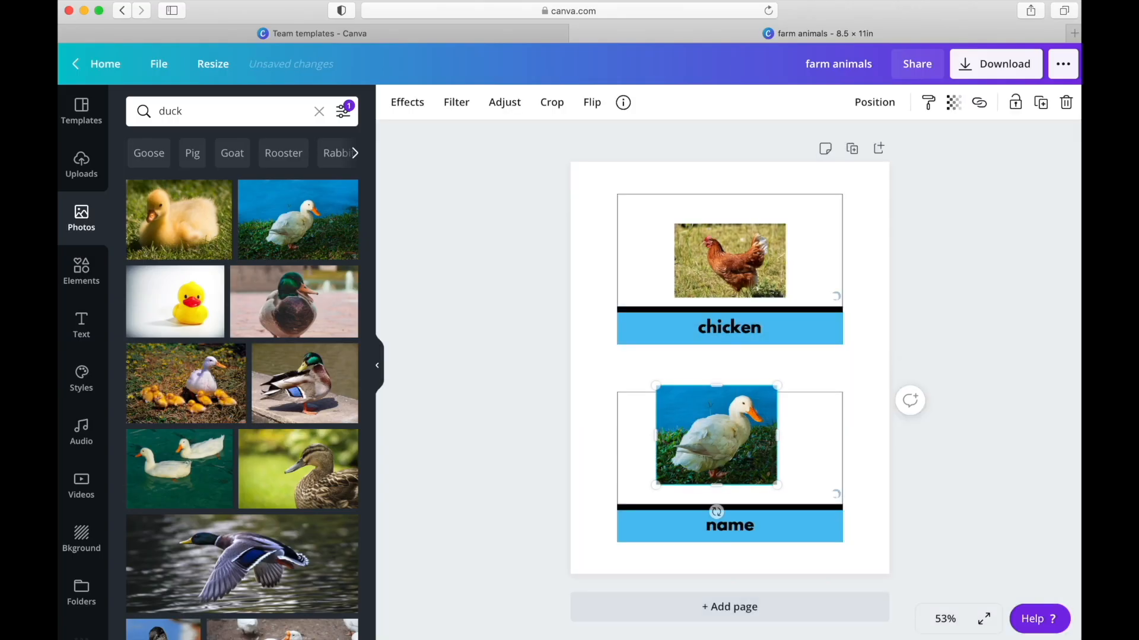
pyautogui.moveTo(755, 466); pyautogui.dragTo(768, 476)
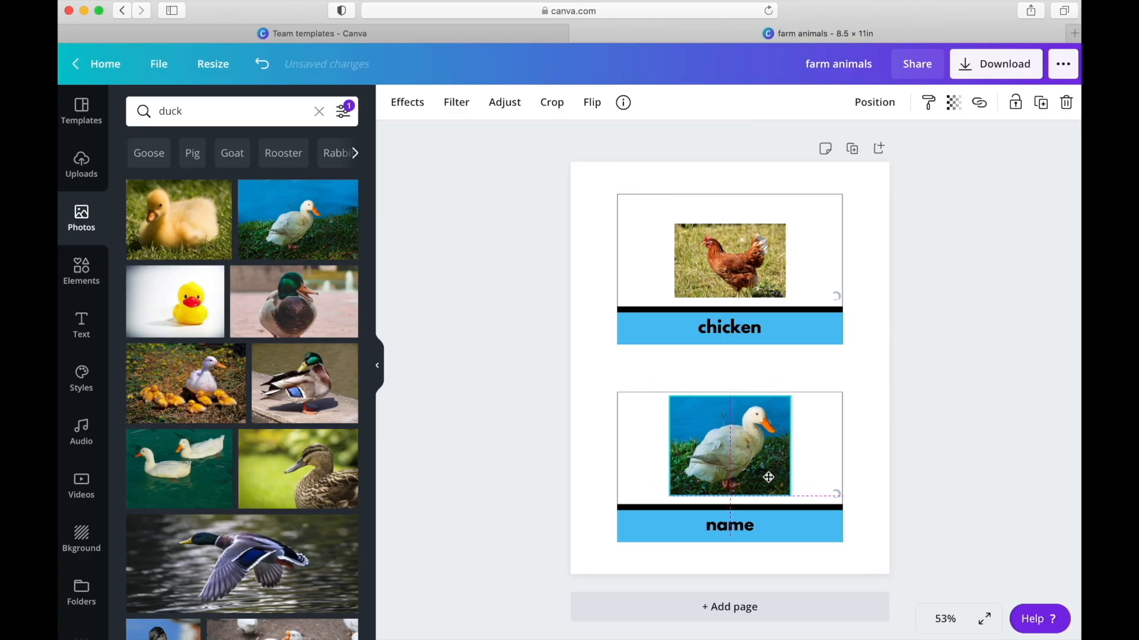
pyautogui.moveTo(791, 396); pyautogui.dragTo(759, 453)
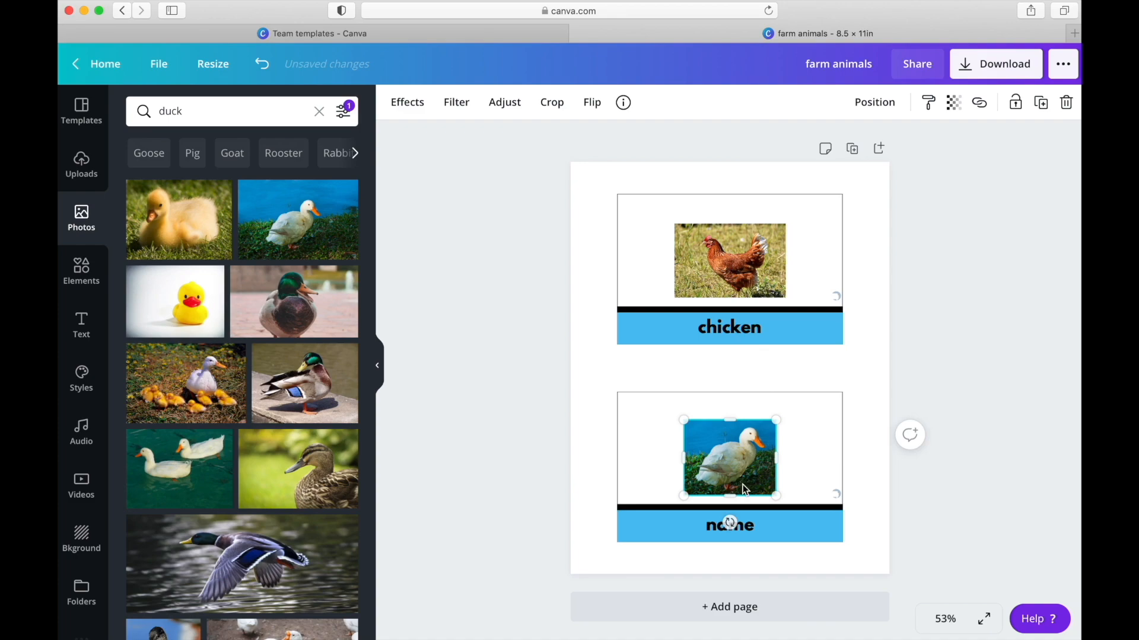
# - Replace the lower card's "name" text with "duck" and deselect it
pyautogui.click(718, 530)
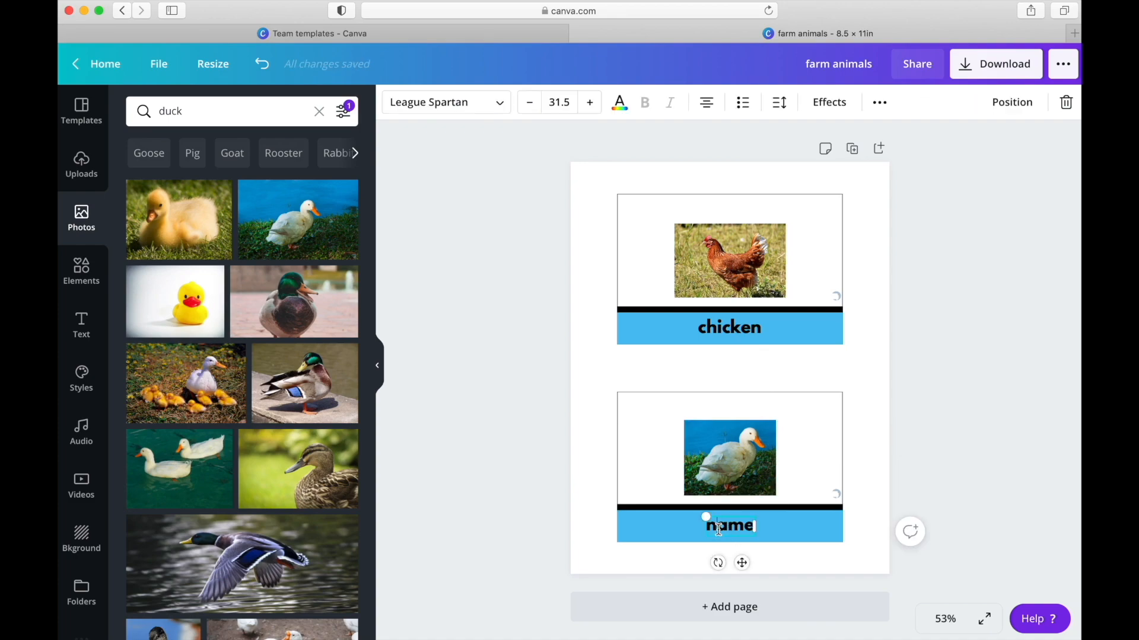
pyautogui.write('duck')
pyautogui.click(869, 445)
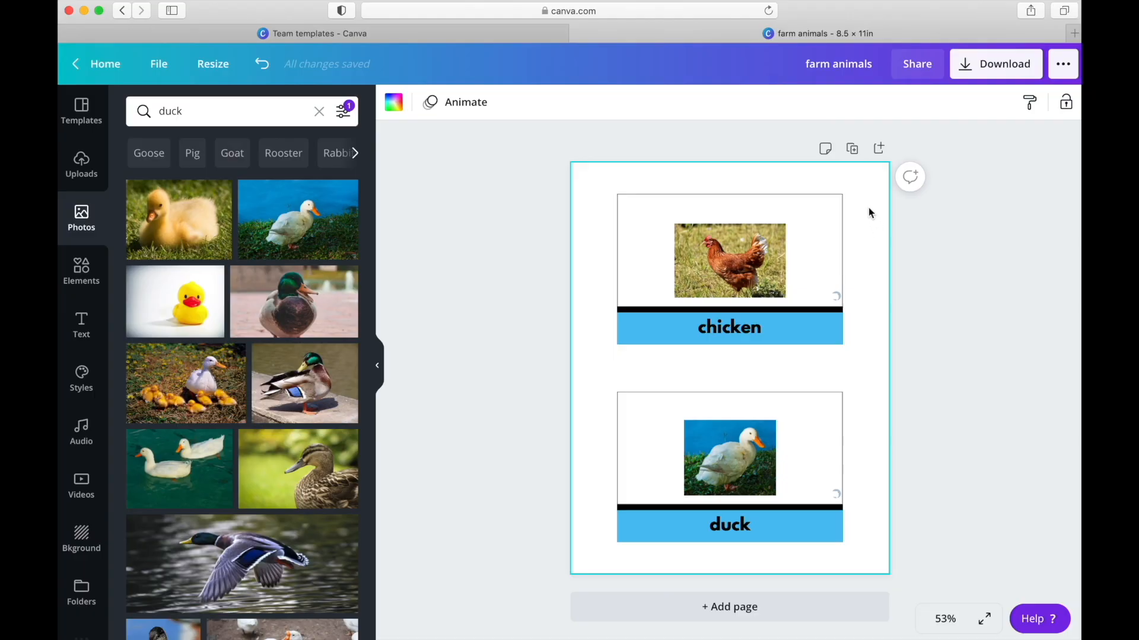
# - Duplicate the page and delete the chicken and duck photos from the copy
pyautogui.click(852, 155)
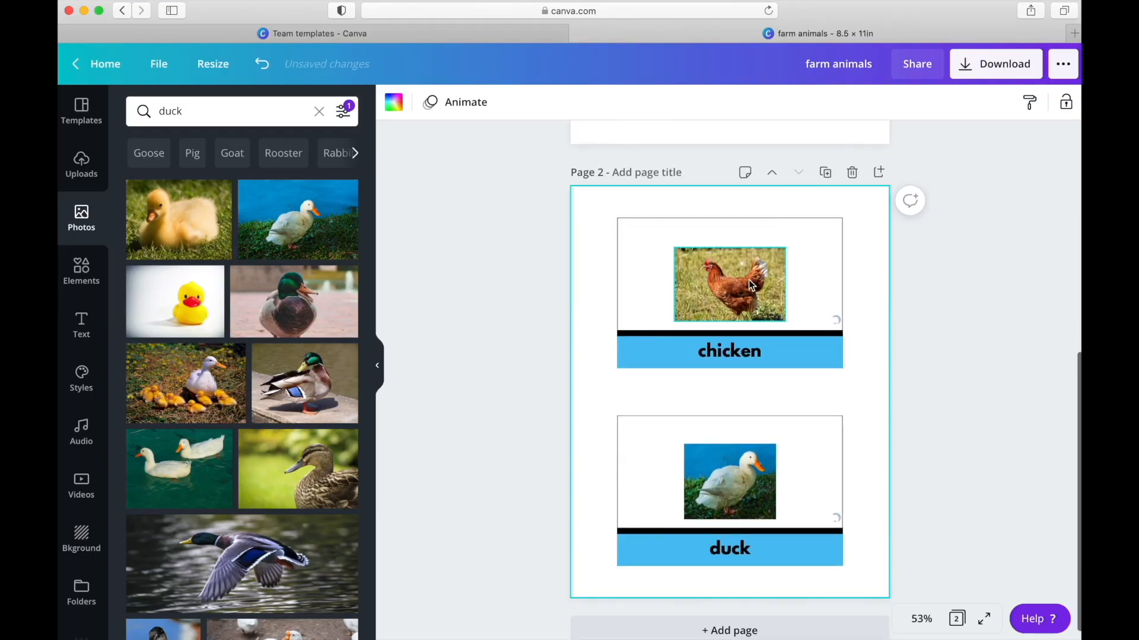
pyautogui.click(748, 280)
pyautogui.press('Delete')
pyautogui.click(739, 466)
pyautogui.press('Delete')
pyautogui.click(593, 251)
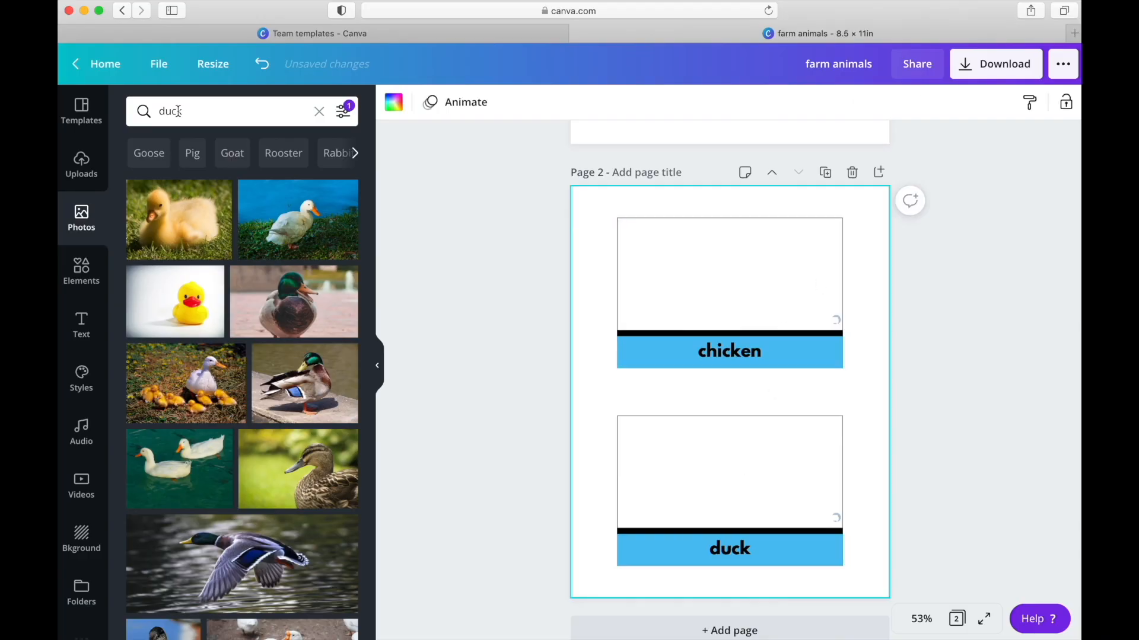
# - Search the photos for "pig" and place the pig standing on grass under blue sky, scaled down, in page 2's upper picture frame
pyautogui.doubleClick(177, 111)
pyautogui.write('pig')
pyautogui.press('Return')
pyautogui.scroll(-2, 237, 356)
pyautogui.scroll(-5, 235, 359)
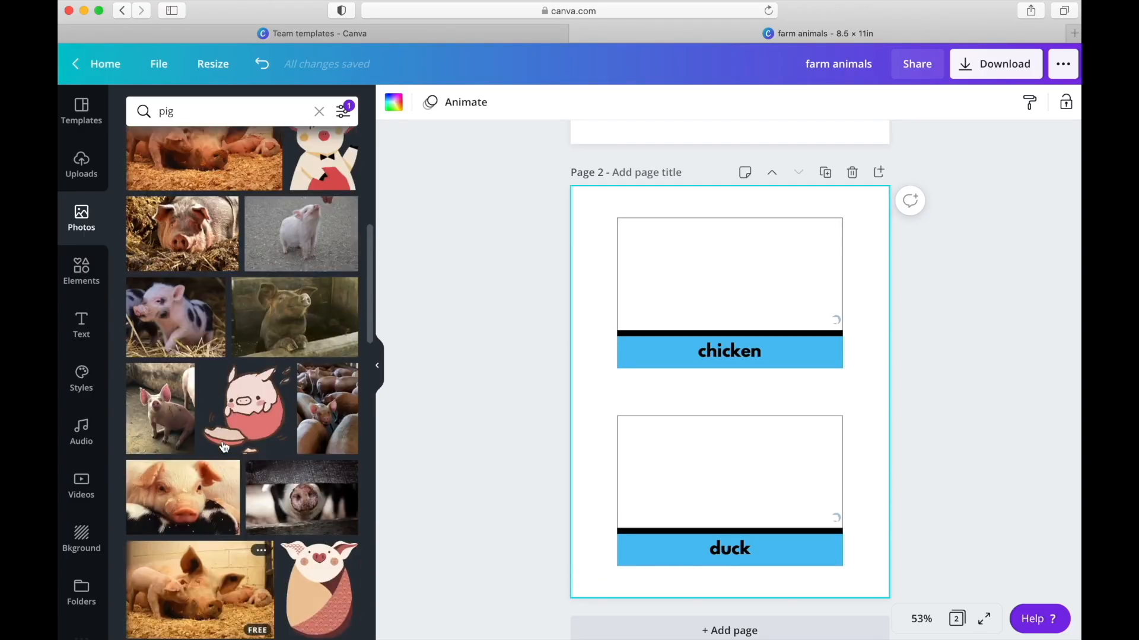
pyautogui.scroll(5, 224, 446)
pyautogui.click(172, 350)
pyautogui.moveTo(858, 262); pyautogui.dragTo(729, 279)
# - Replace the "chicken" label on page 2's upper card with "pig" and deselect it
pyautogui.doubleClick(729, 351)
pyautogui.write('p')
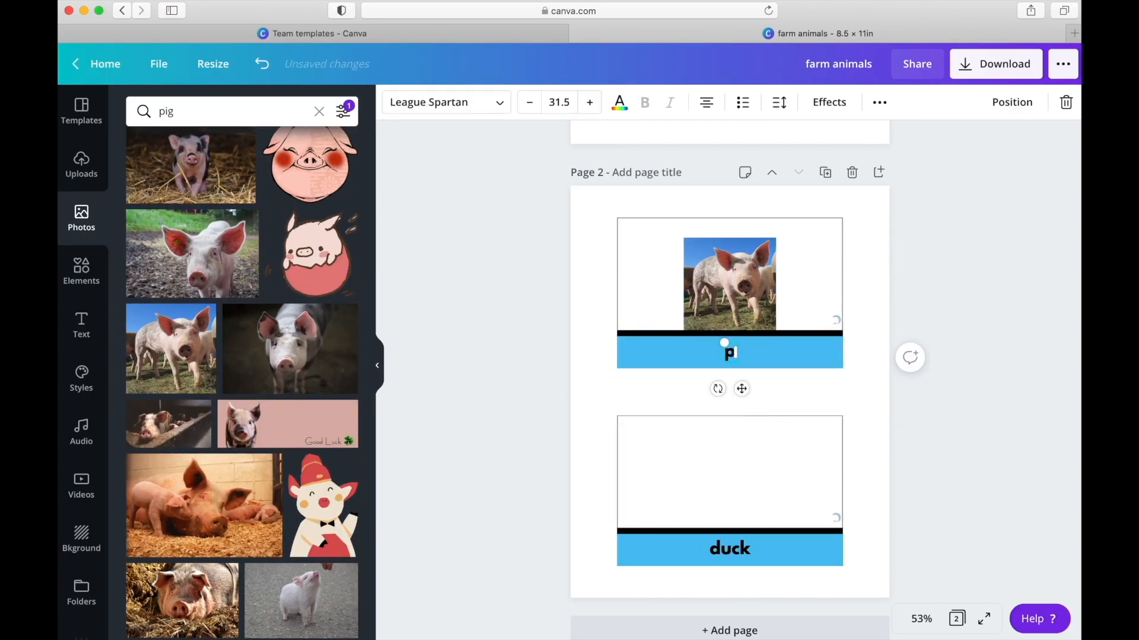
pyautogui.write('ig')
pyautogui.press('Escape')
# - Search the photos for "sheep" and place the black-faced sheep on green grass, scaled down, over page 2's lower card
pyautogui.click(225, 111)
pyautogui.write('sheep')
pyautogui.press('Return')
pyautogui.scroll(-4, 223, 303)
pyautogui.scroll(-3, 168, 191)
pyautogui.scroll(-10, 168, 191)
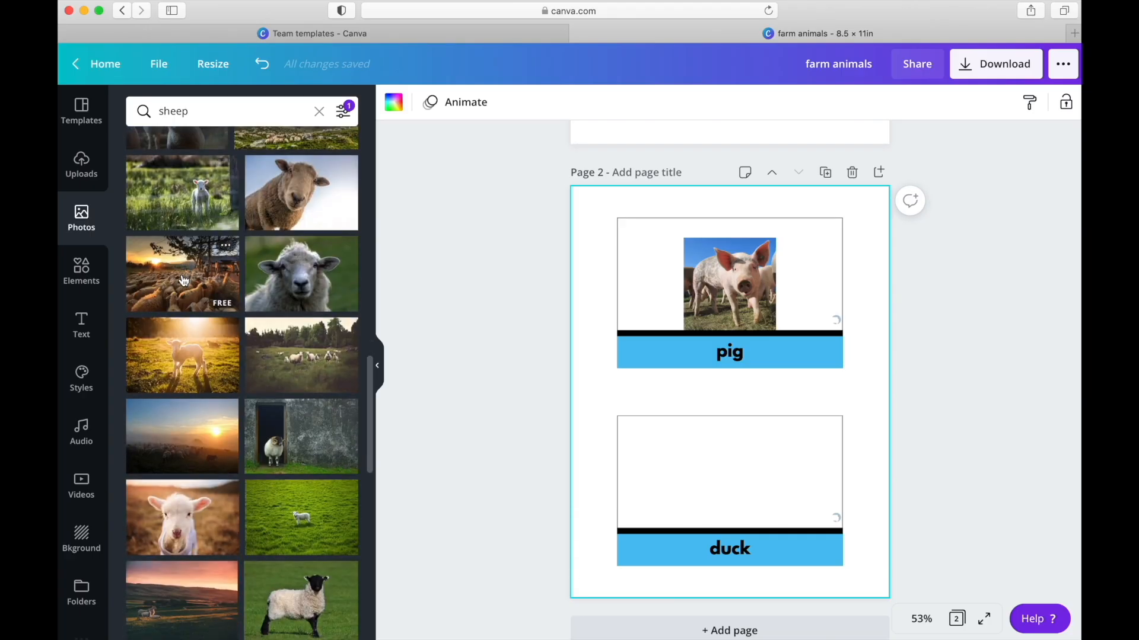
pyautogui.scroll(-2, 184, 281)
pyautogui.click(302, 528)
pyautogui.moveTo(828, 324); pyautogui.dragTo(771, 417)
# - Crop the sheep photo closely around the animal, then resize and center it inside the lower card's picture frame
pyautogui.doubleClick(771, 451)
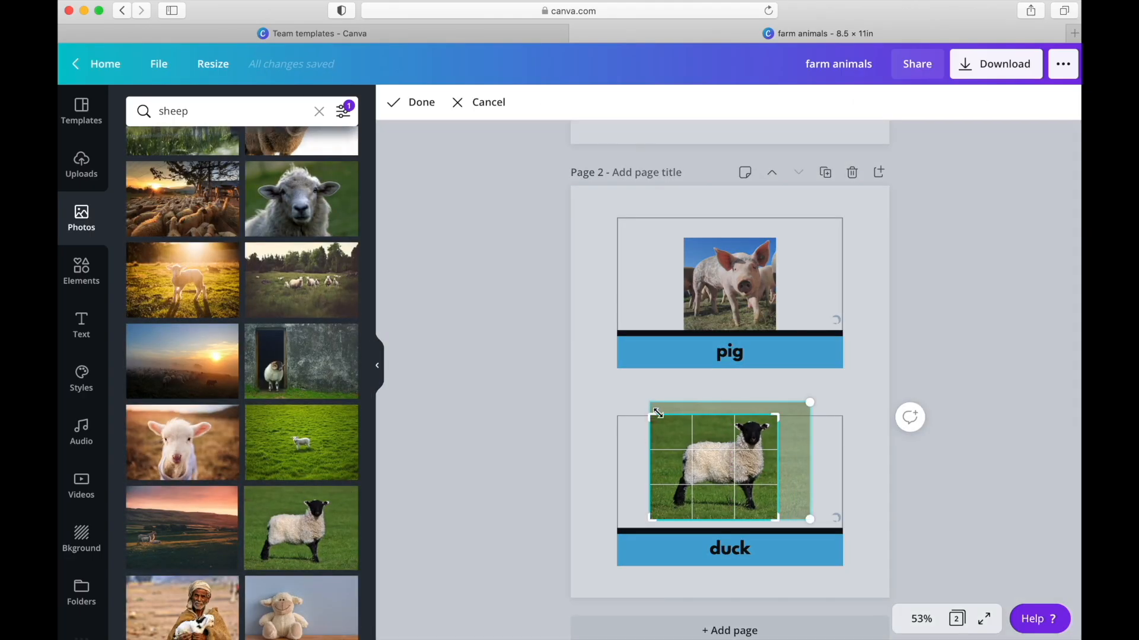
pyautogui.moveTo(650, 416); pyautogui.dragTo(671, 417)
pyautogui.moveTo(772, 520); pyautogui.dragTo(771, 514)
pyautogui.press('Return')
pyautogui.moveTo(722, 462); pyautogui.dragTo(709, 478)
pyautogui.moveTo(759, 432); pyautogui.dragTo(772, 419)
pyautogui.moveTo(702, 472); pyautogui.dragTo(718, 473)
# - Replace the "duck" label on page 2's lower card with "sheep" and deselect it
pyautogui.doubleClick(728, 547)
pyautogui.write('sheep')
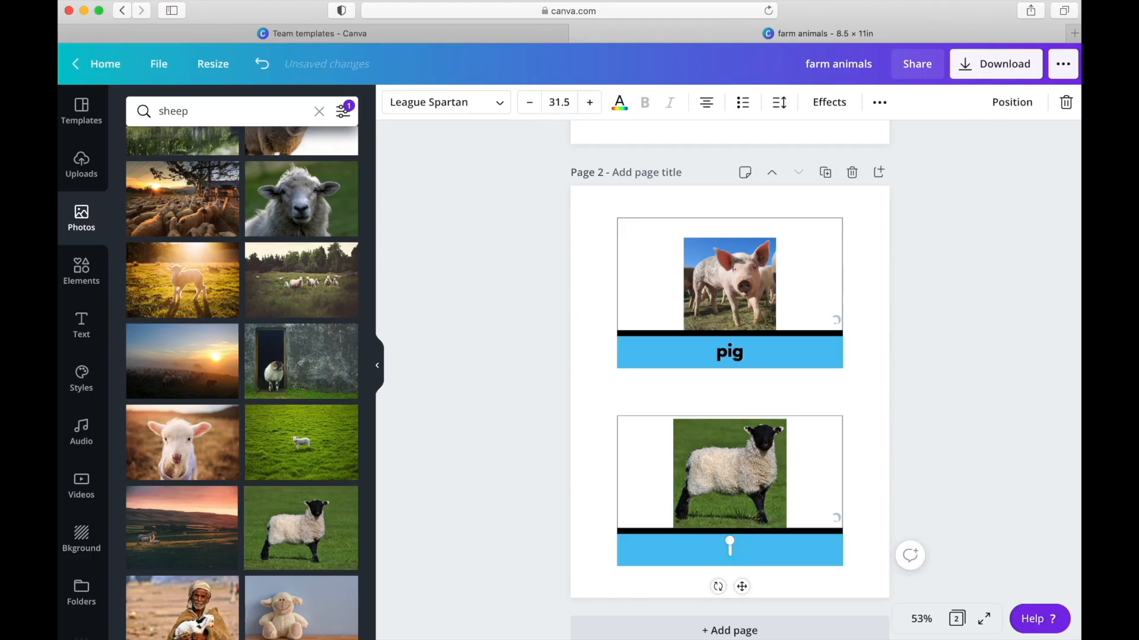
pyautogui.click(858, 469)
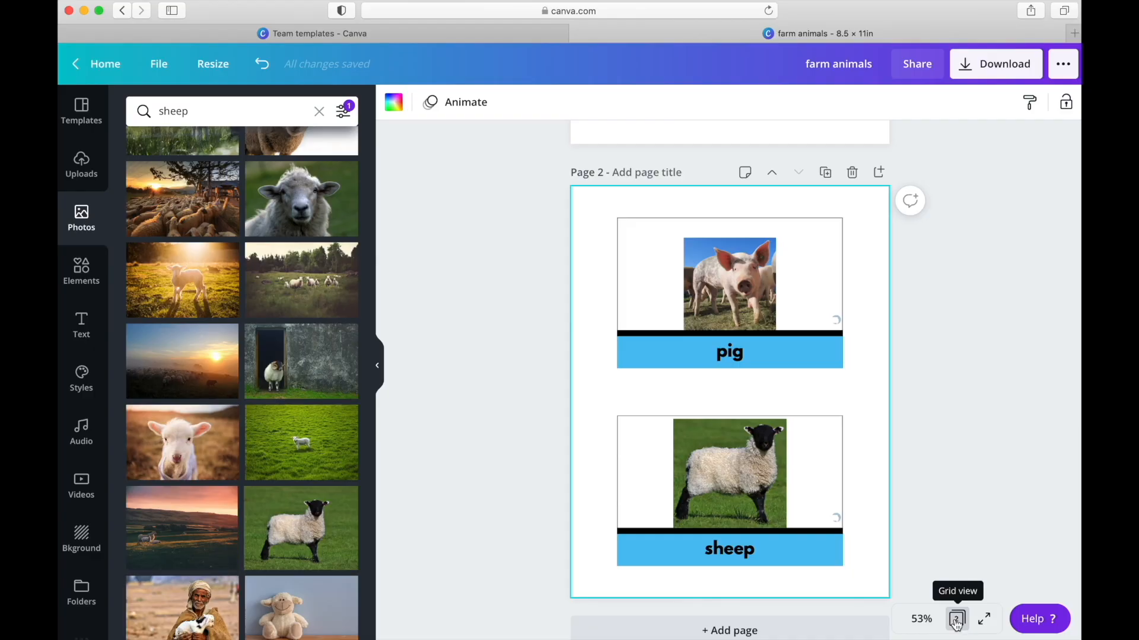
# - Show all pages in grid view to review the finished chicken, duck, pig and sheep cards
pyautogui.click(956, 620)
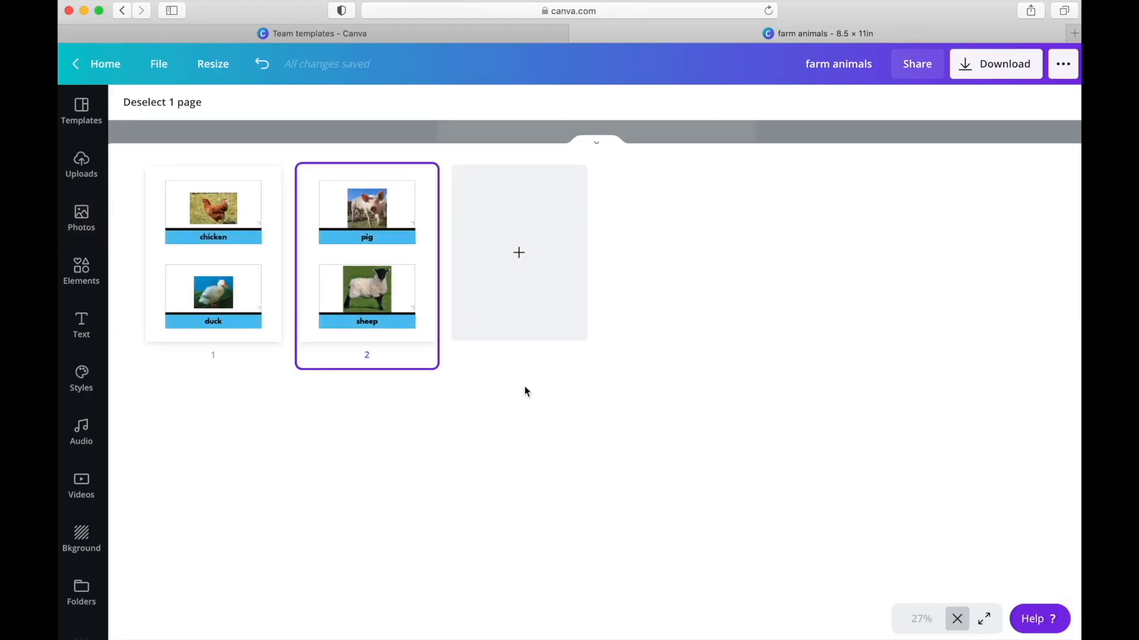
pyautogui.moveTo(231, 217)
# - Close the grid view and look over the finished cards on pages 1 and 2
pyautogui.click(957, 619)
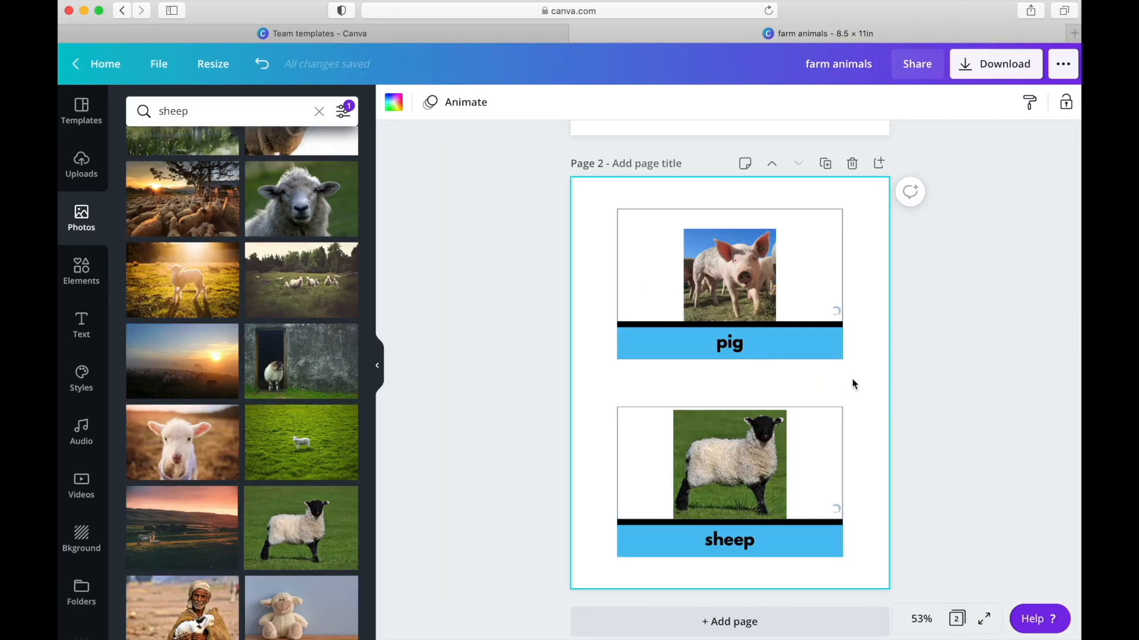
pyautogui.scroll(5, 854, 384)
pyautogui.scroll(3, 871, 313)
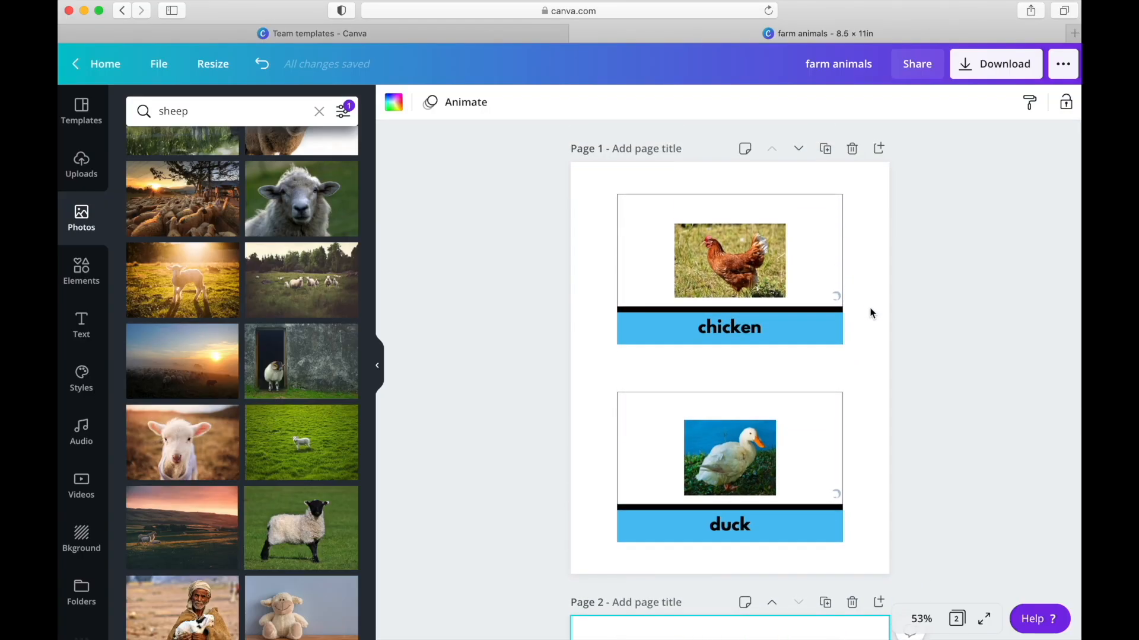
pyautogui.scroll(-7, 870, 313)
pyautogui.scroll(7, 871, 313)
pyautogui.scroll(-7, 871, 313)
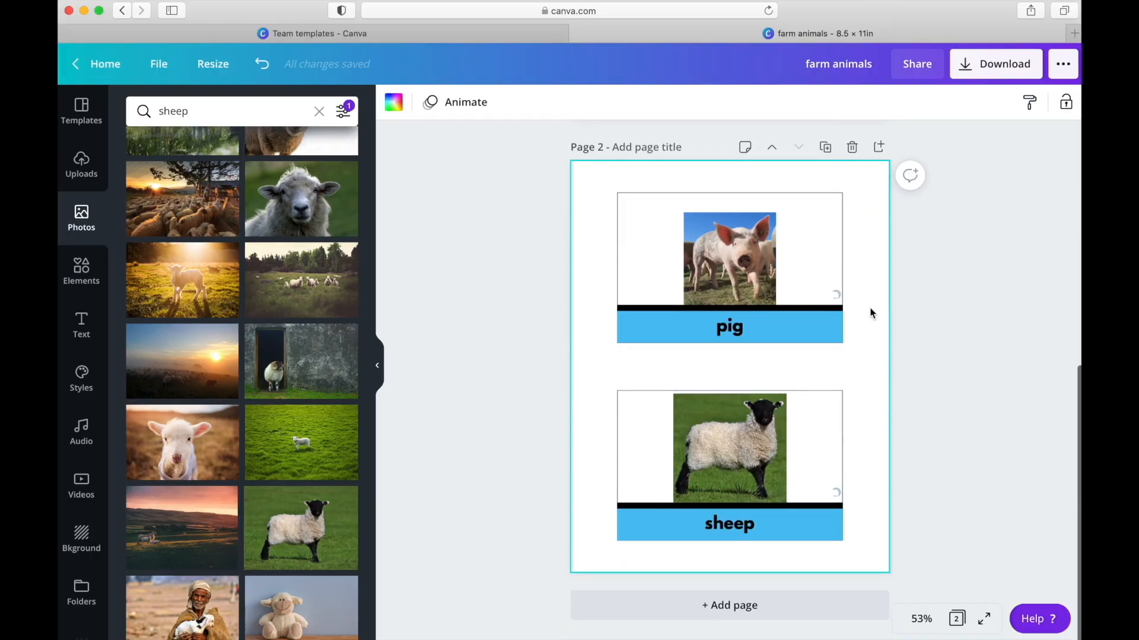
pyautogui.scroll(7, 871, 313)
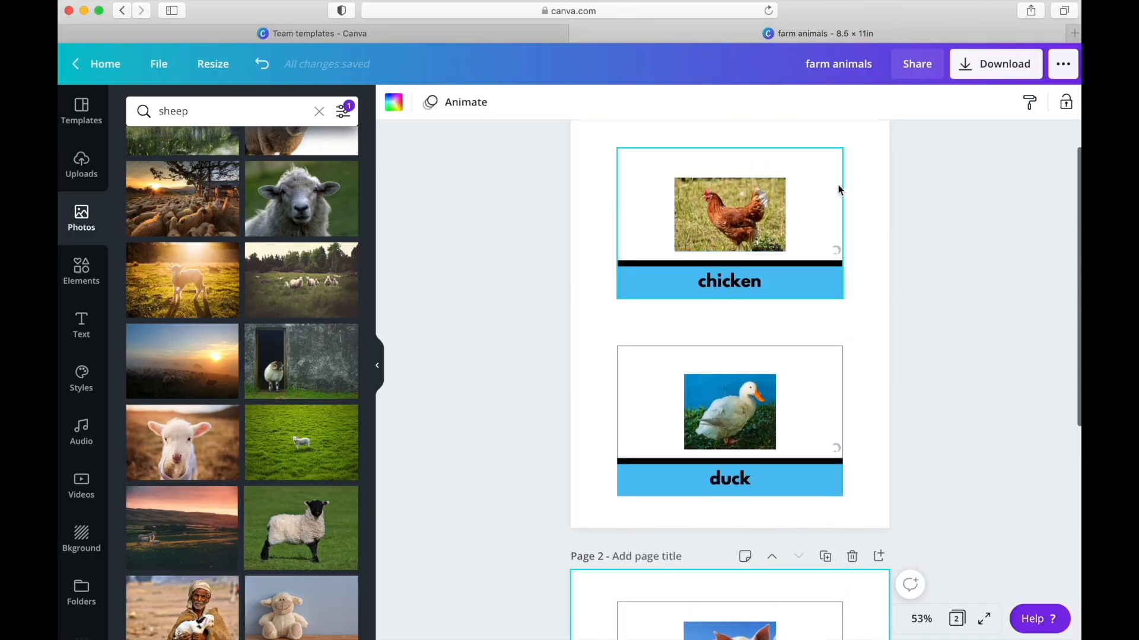
# - Download all pages (1–2) of the design as PDF Print without crop marks and bleed, then dismiss the saved-design message
pyautogui.click(994, 70)
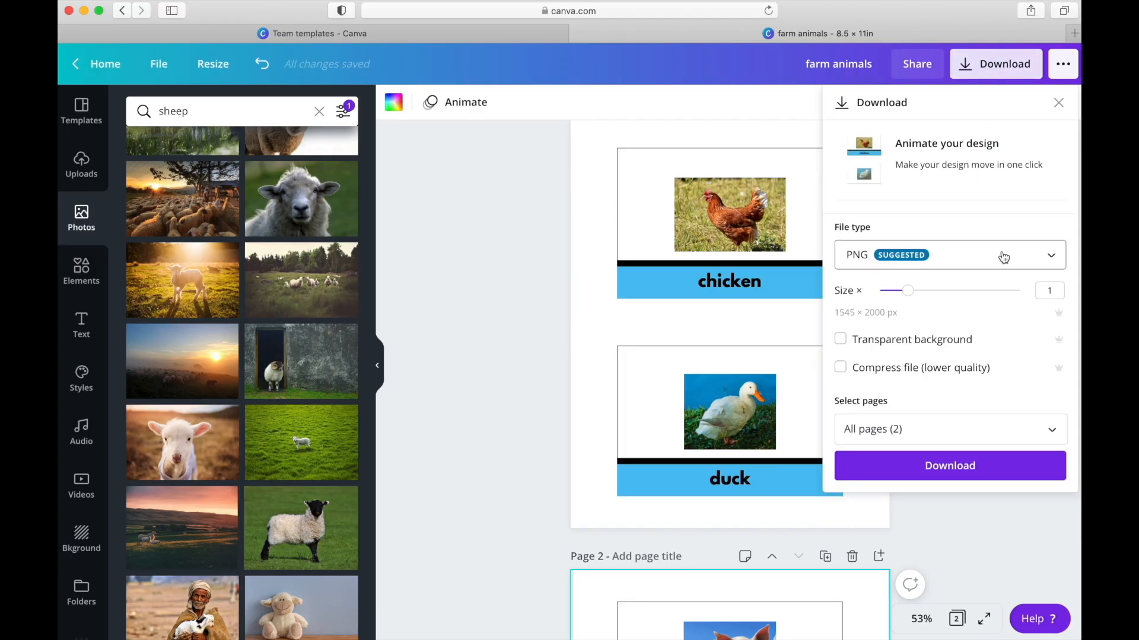
pyautogui.click(1051, 261)
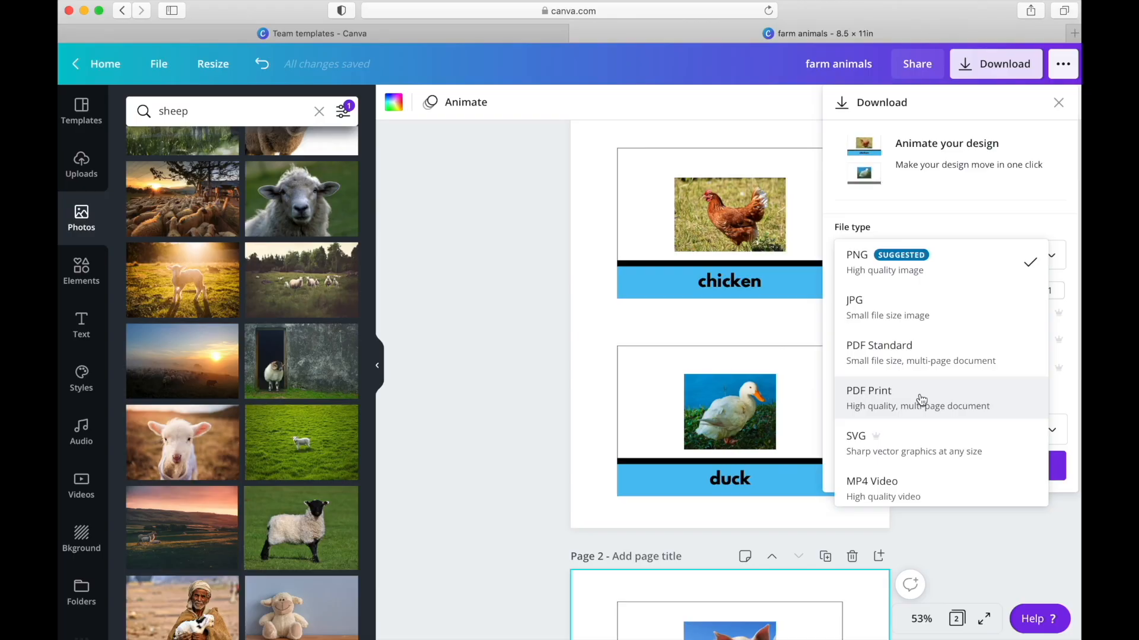
pyautogui.click(921, 399)
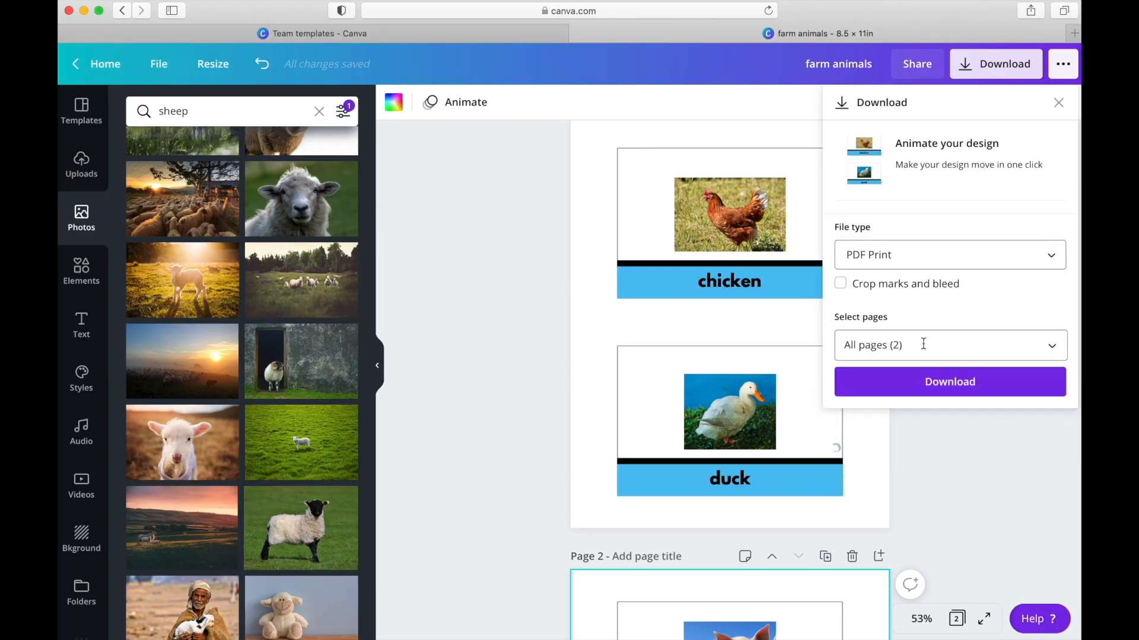
pyautogui.click(1054, 347)
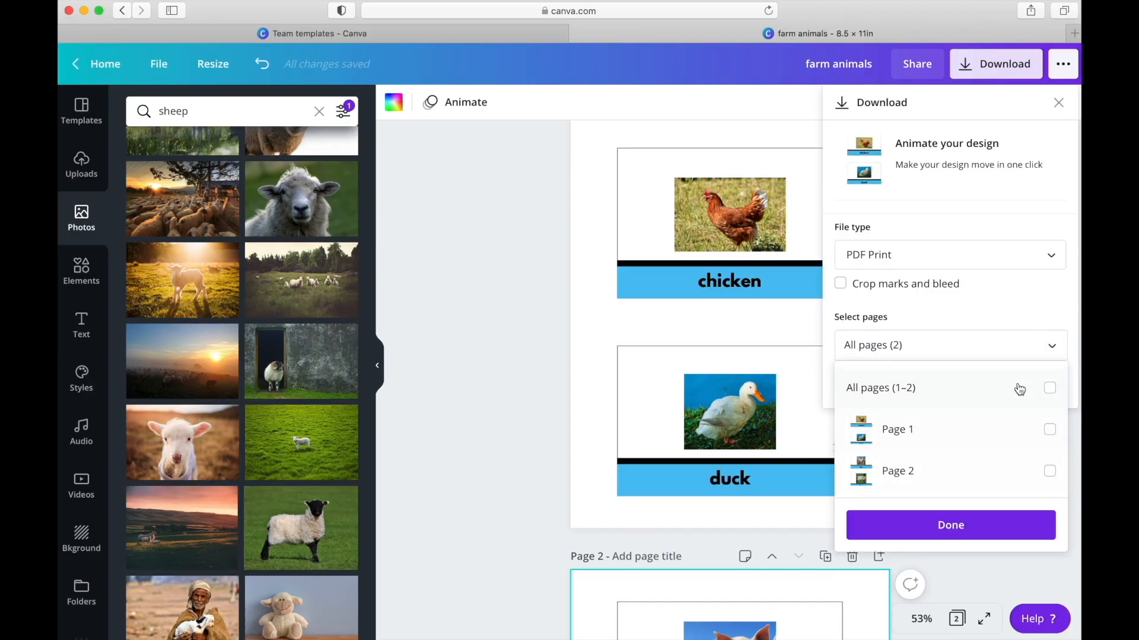
pyautogui.click(1049, 389)
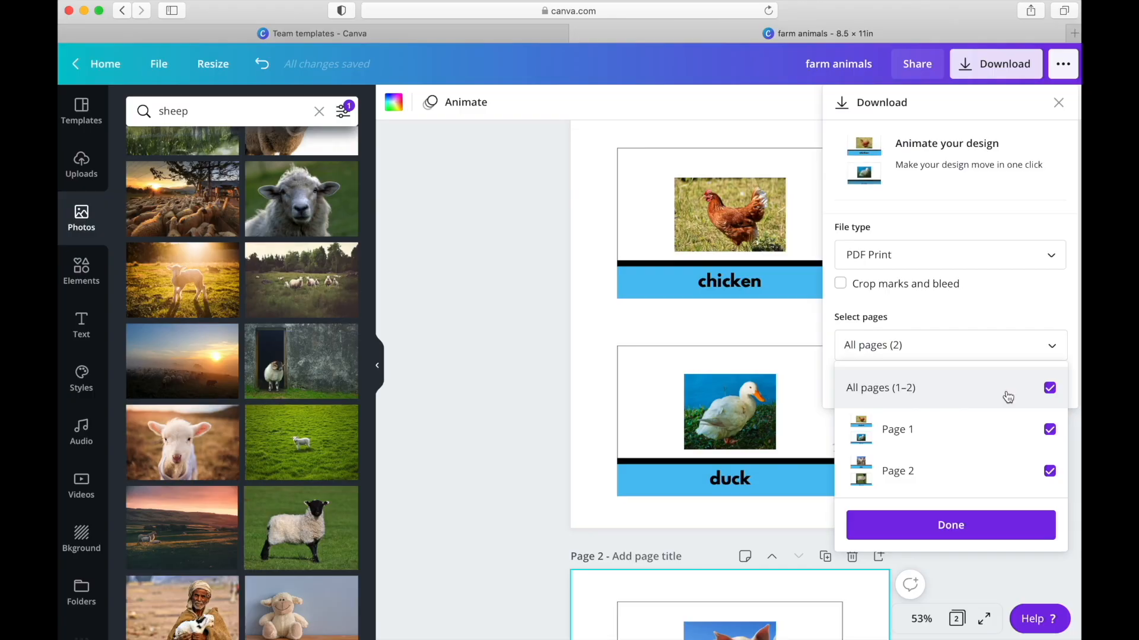
pyautogui.click(949, 531)
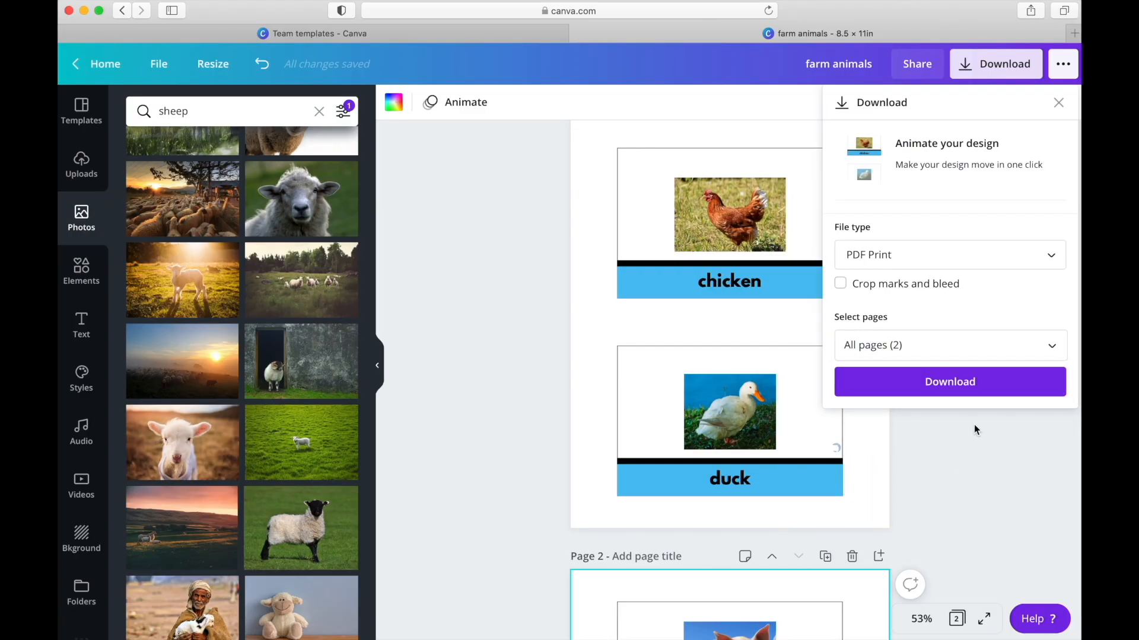
pyautogui.click(949, 386)
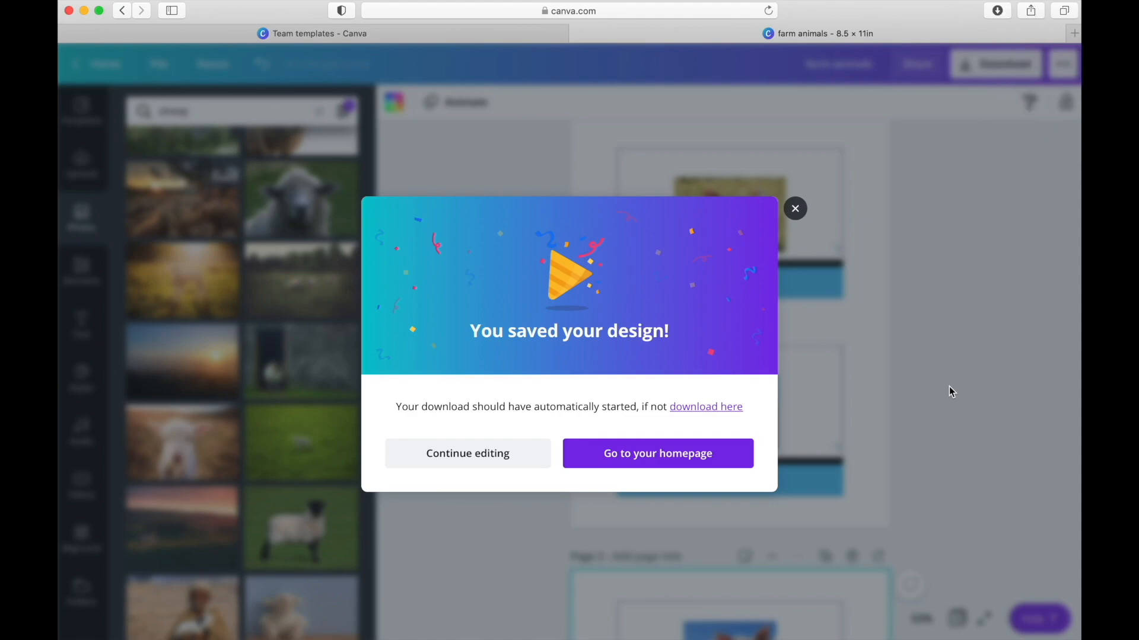
pyautogui.click(796, 210)
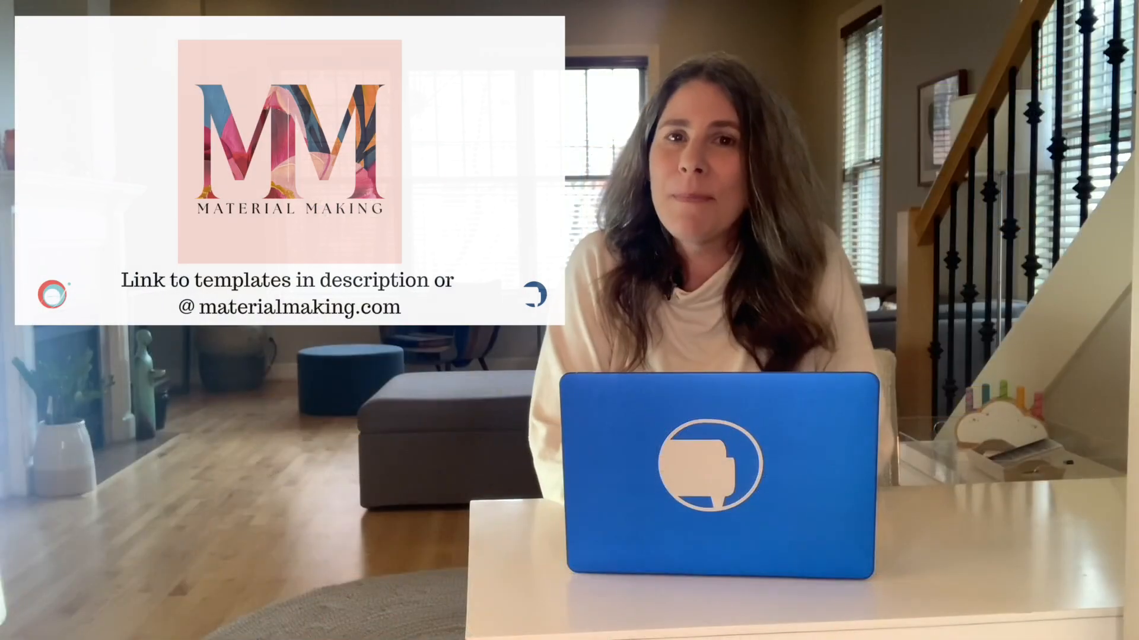